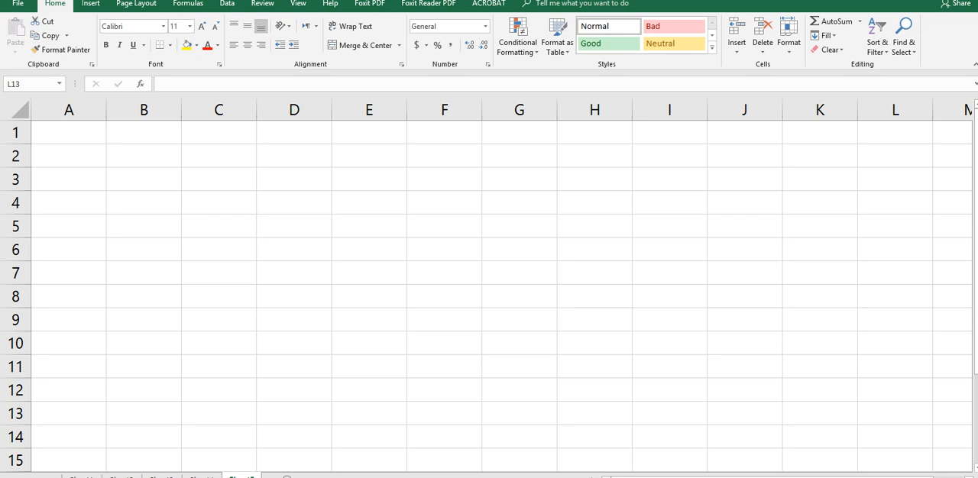
Step: Enter the headers S.No, Sale Person and Total sale in A2:C2 and widen columns B and C
left_click(69, 156)
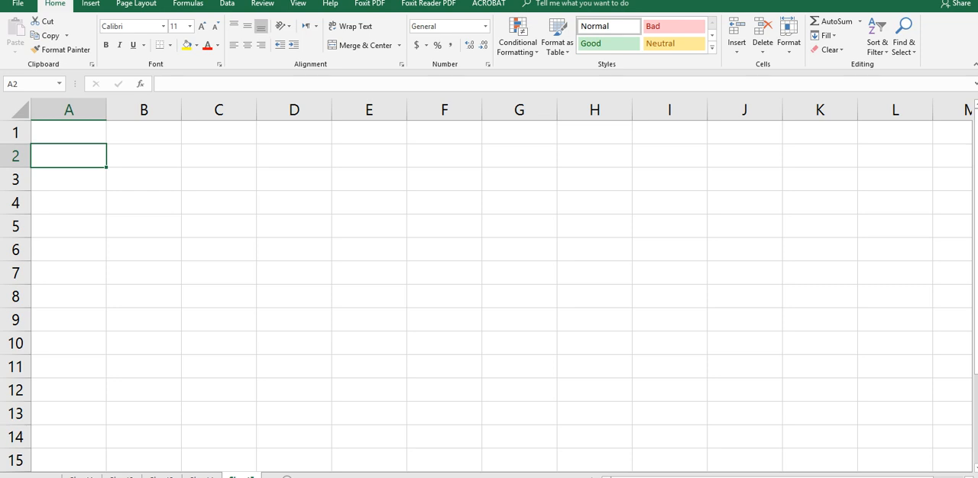
type("S.No")
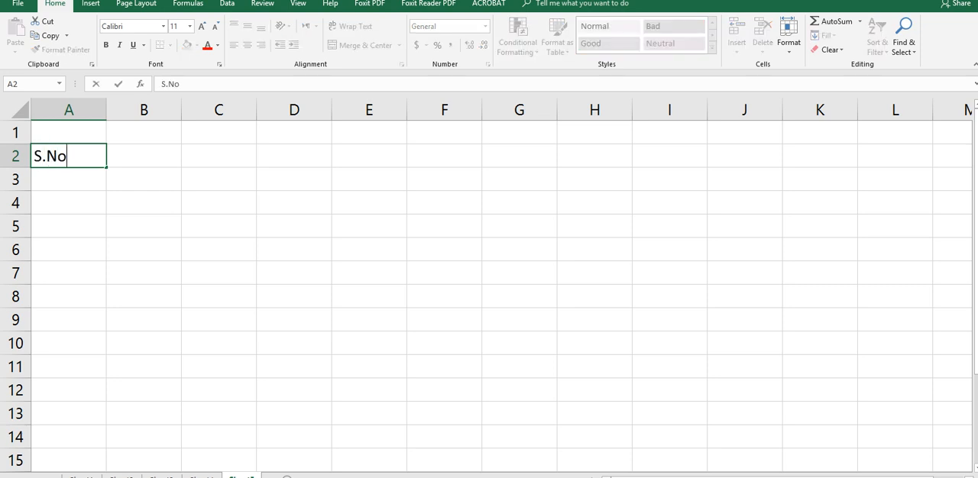
key("Tab")
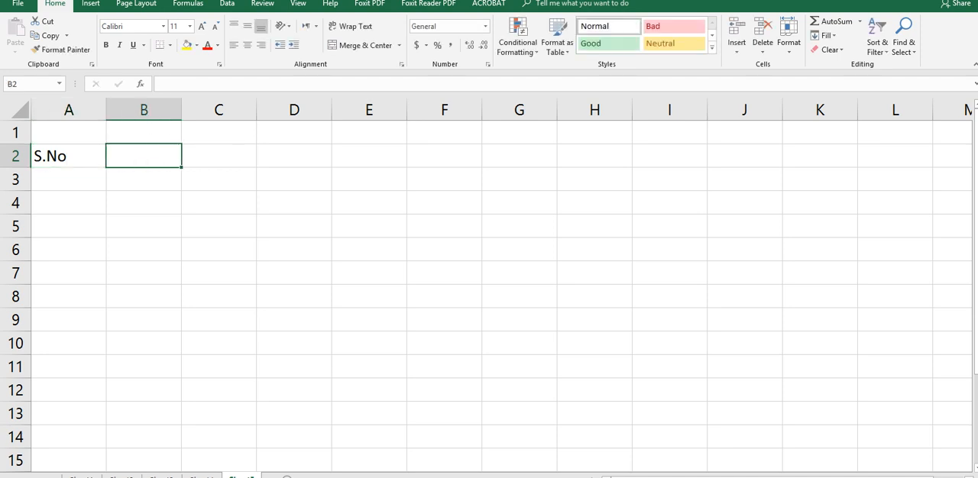
type("Sale Person")
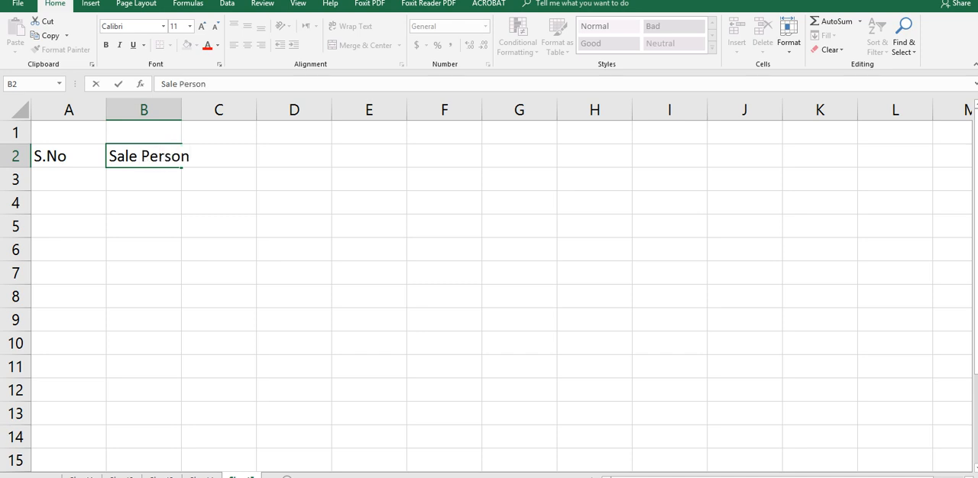
key("Tab")
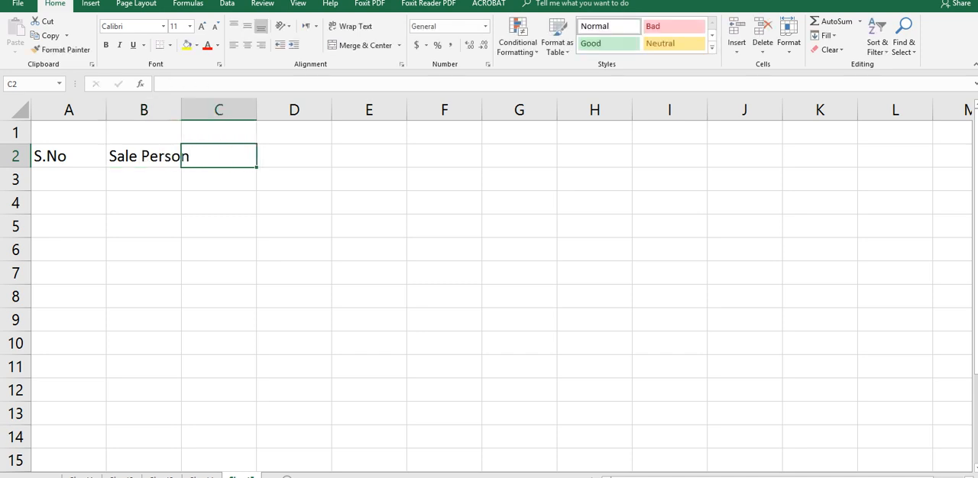
type("Tota")
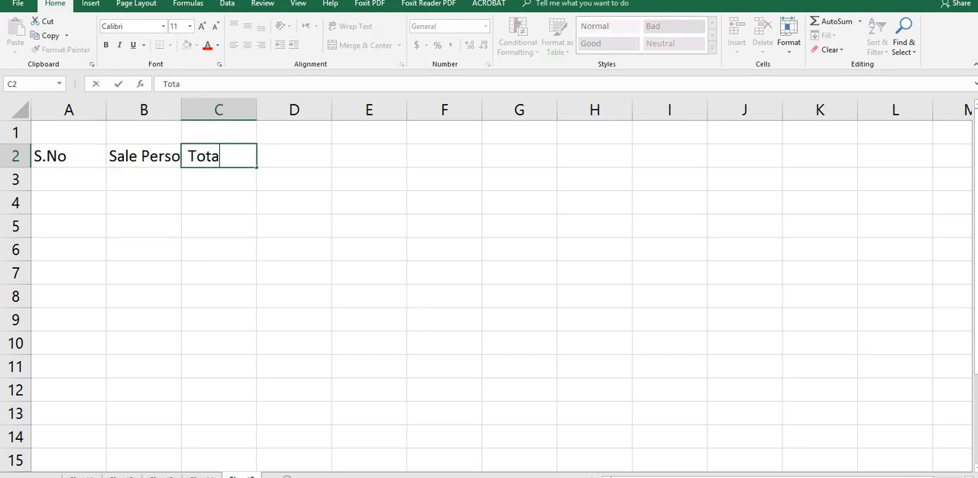
type("l sale")
key("Tab")
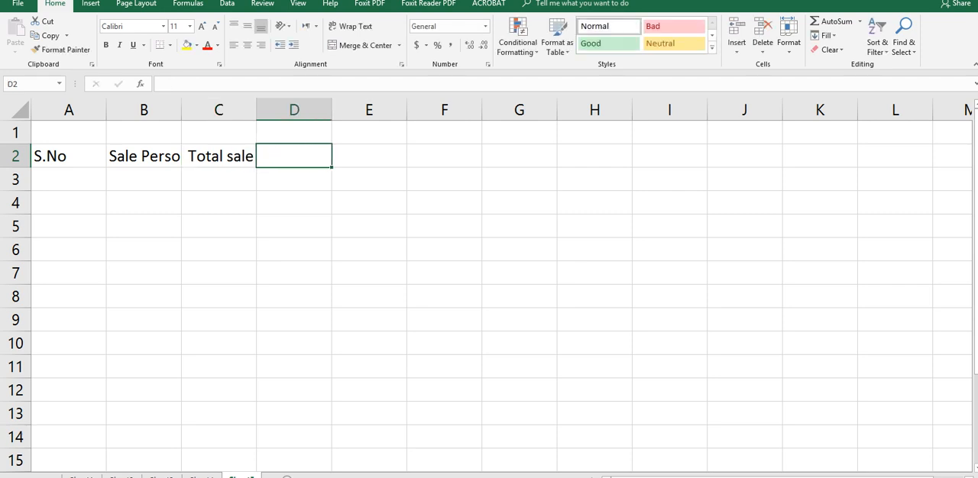
left_click_drag(181, 110, 220, 110)
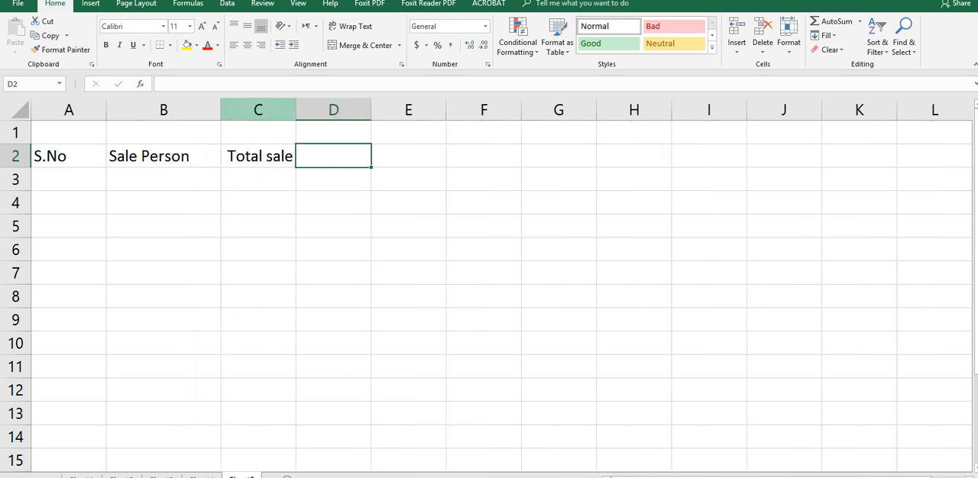
left_click_drag(296, 110, 372, 110)
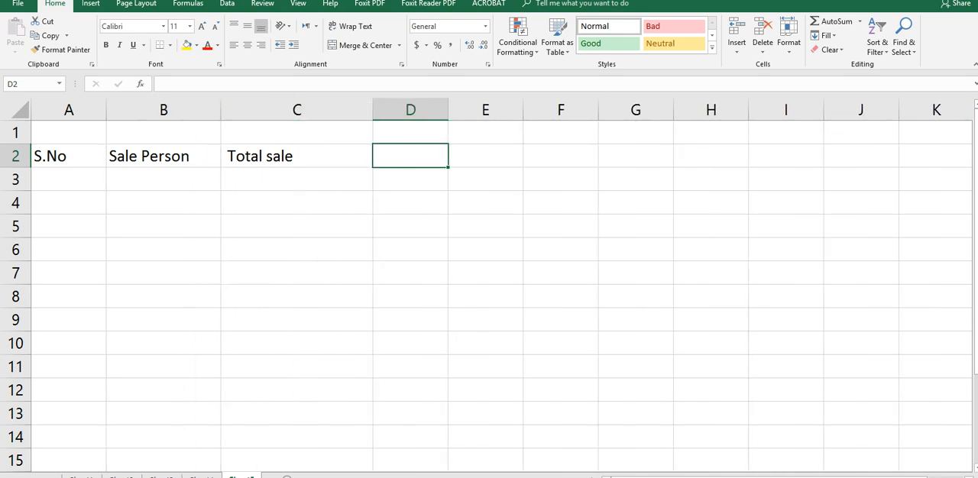
Step: Enter 1 as the first serial number in cell A3
left_click(68, 180)
type("1")
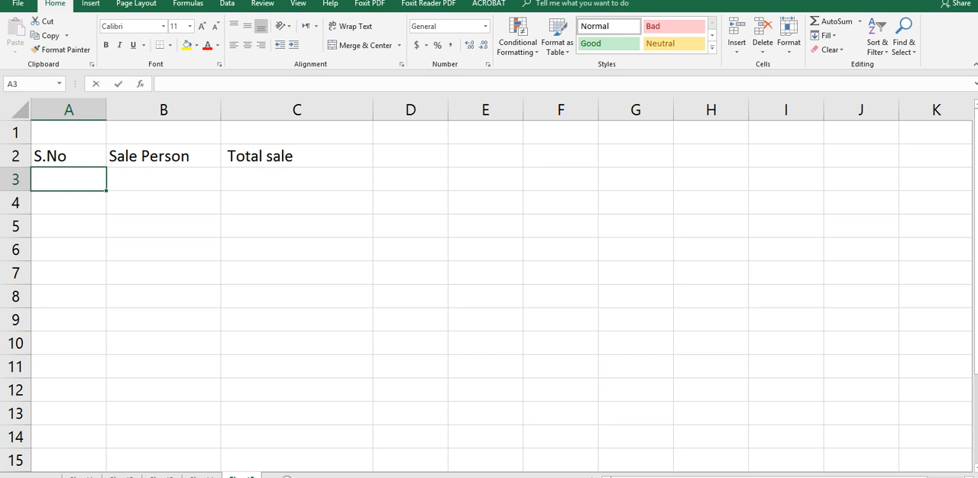
key("Return")
type("=")
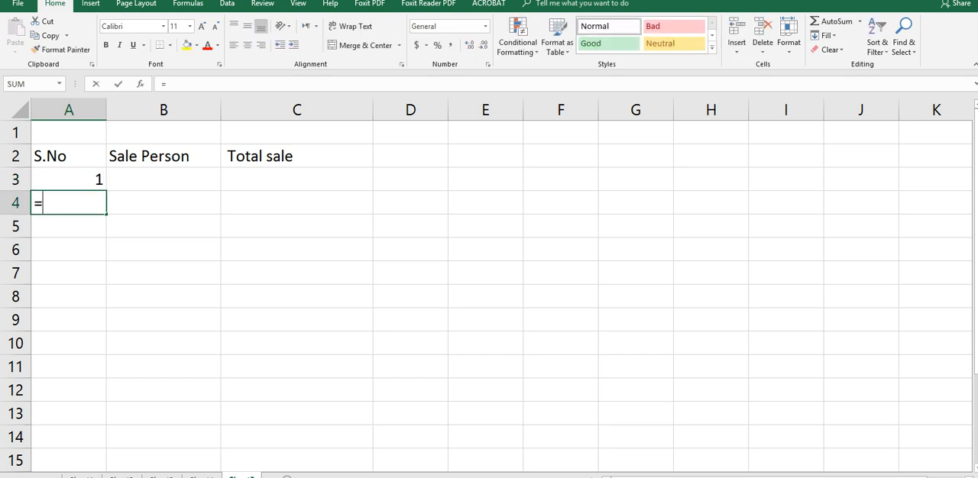
key("Up")
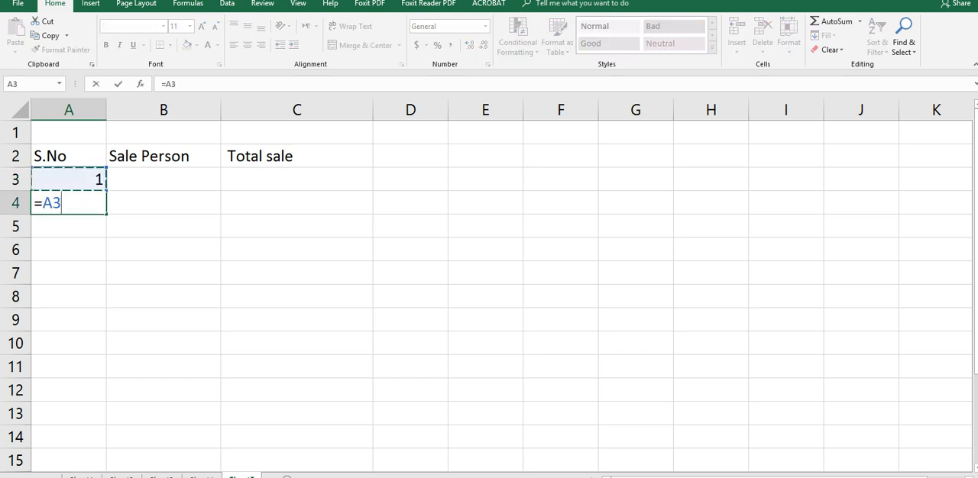
type("+")
key("Return")
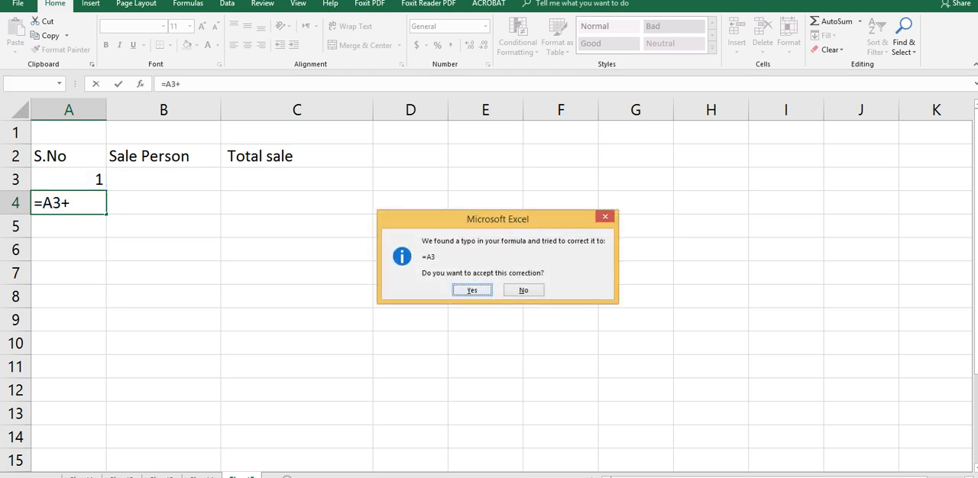
key("Return")
Step: Enter the formula =A3+1 in cell A4 and fill it down to A10 to number the rows
left_click(68, 203)
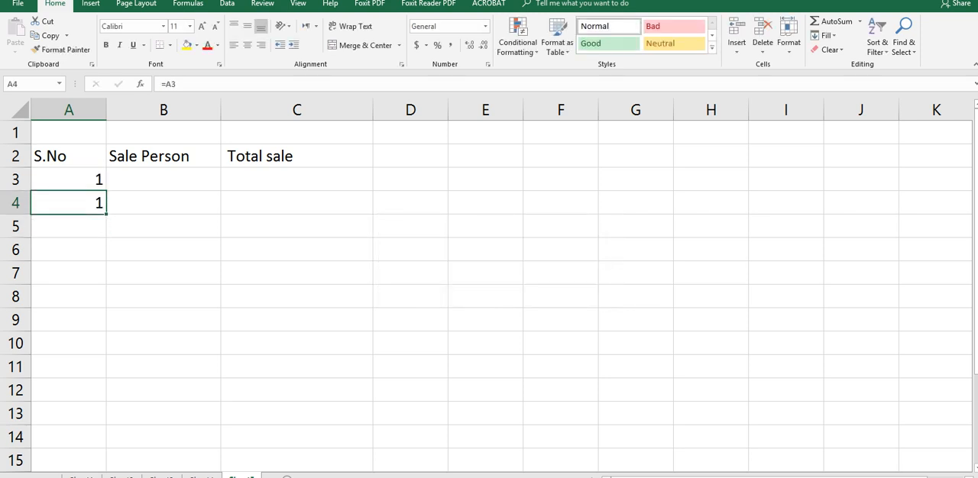
type("=")
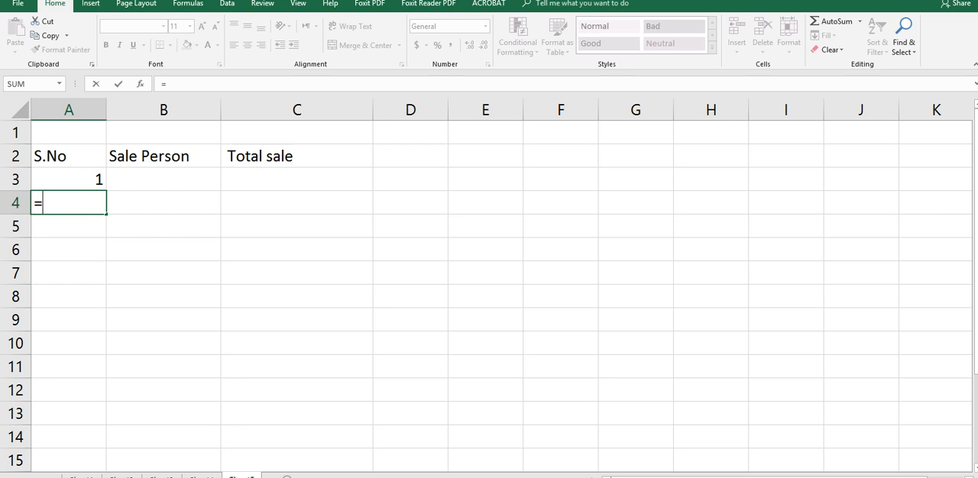
key("Up")
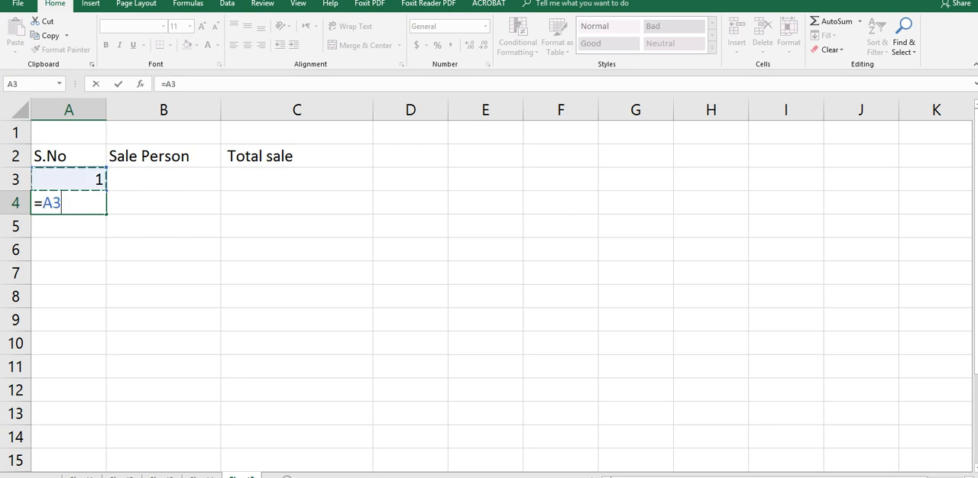
type("+1")
key("Return")
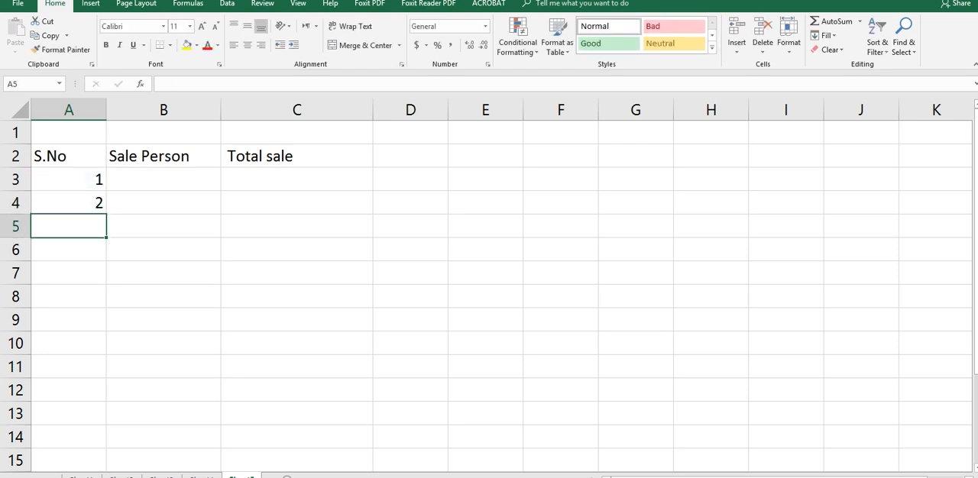
left_click(69, 203)
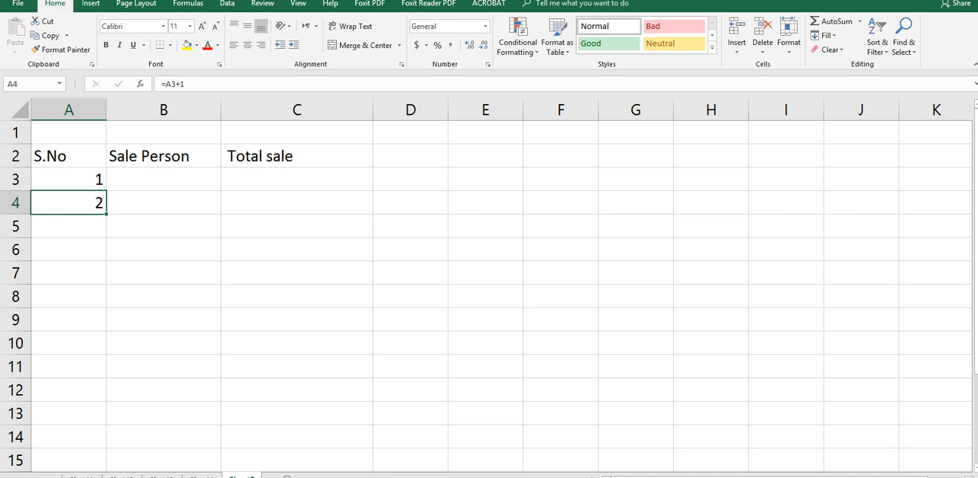
left_click_drag(107, 213, 106, 354)
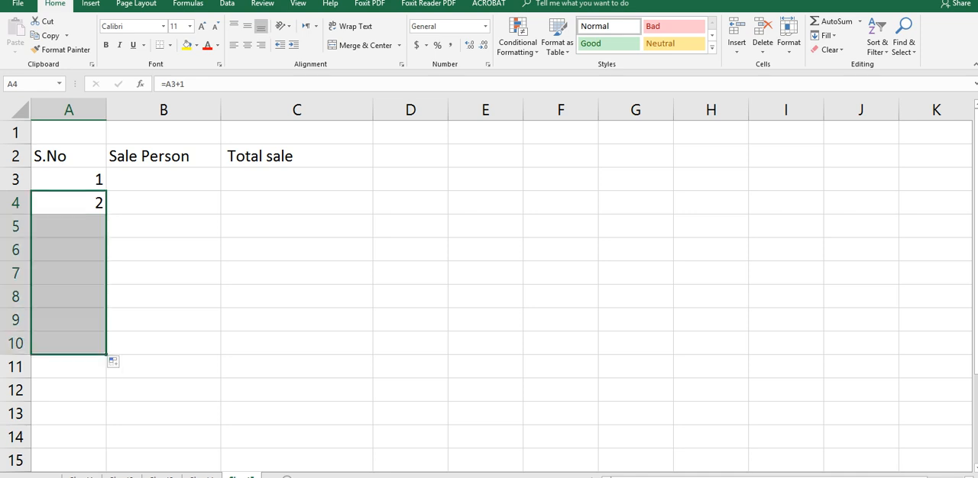
Step: Enter the seven sales persons' first names in cells B3 to B9 of the Sale Person column
left_click(164, 179)
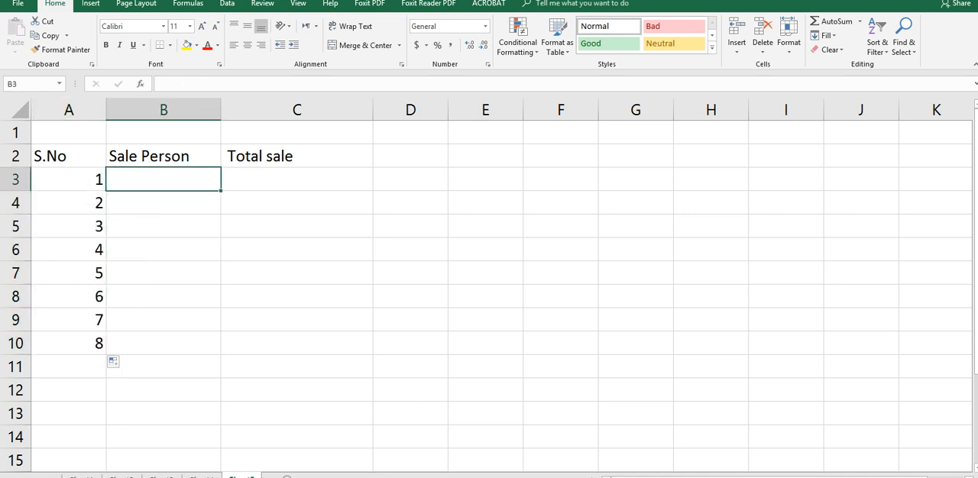
type("Amin")
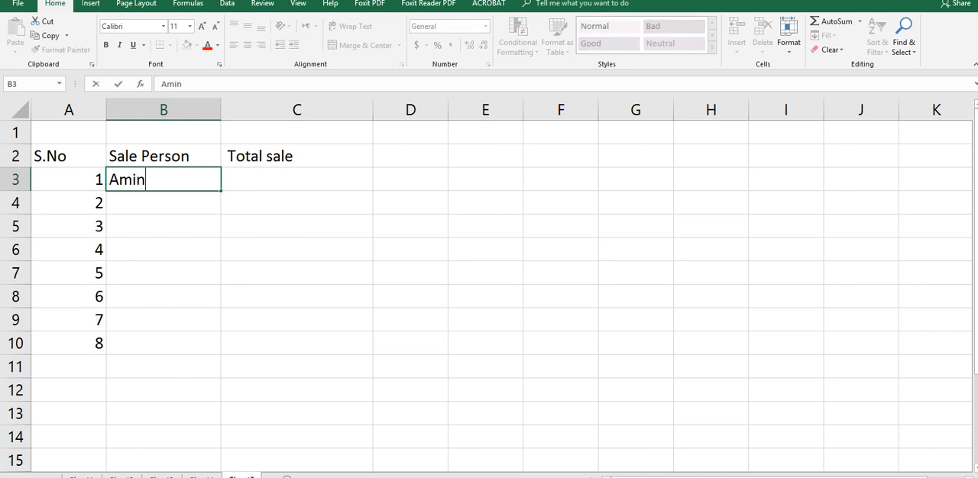
key("Tab")
key("Return")
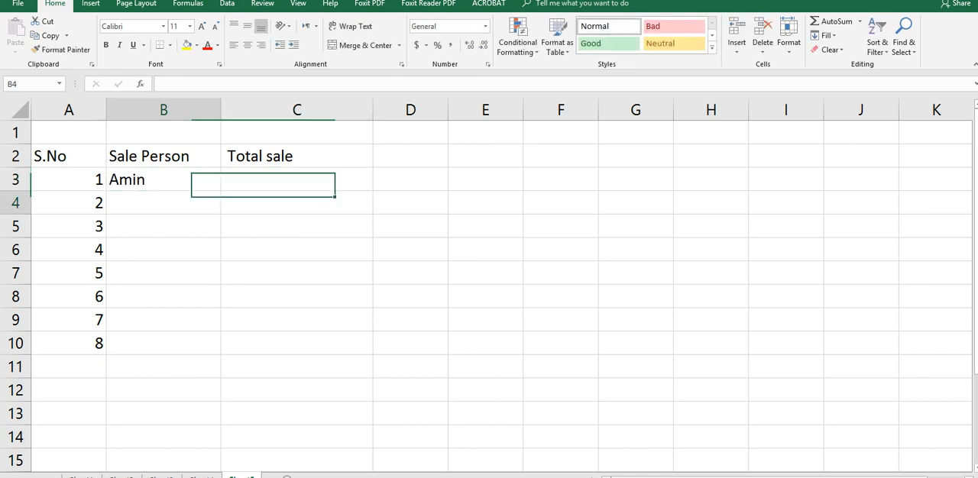
type("reham")
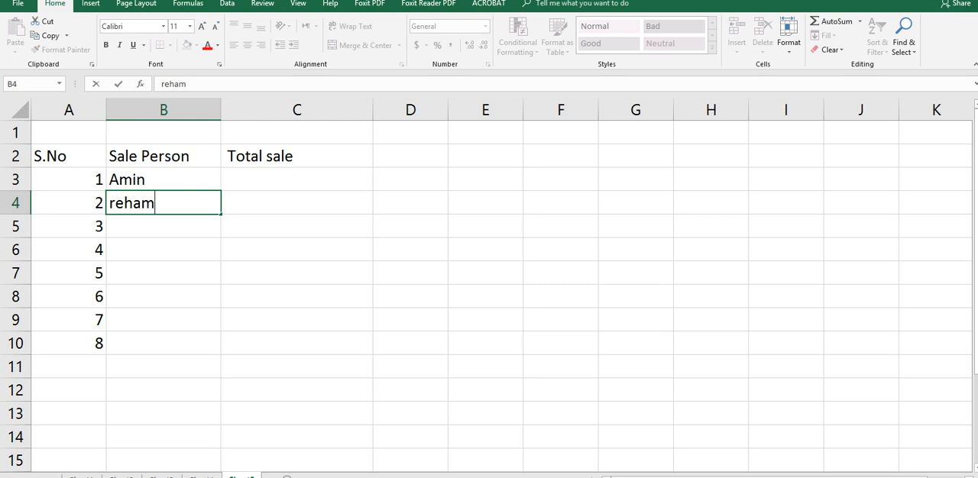
key("Return")
type("fahim")
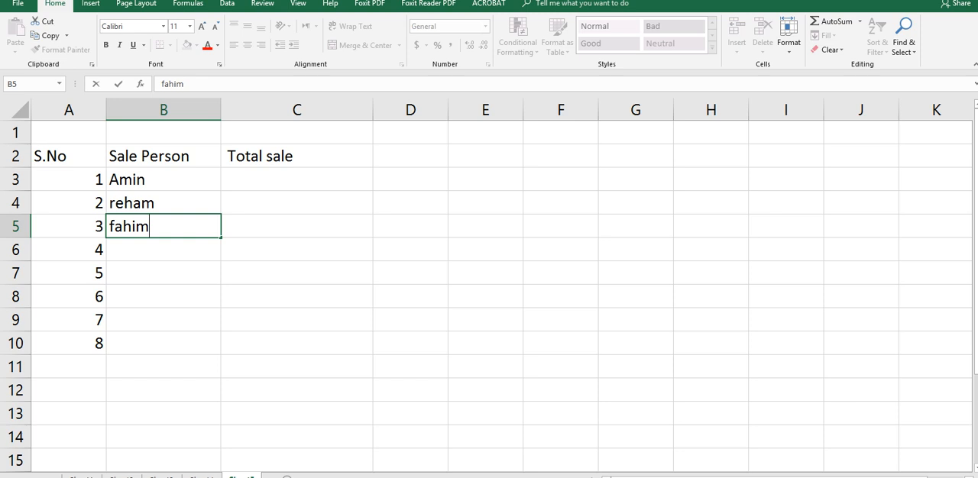
key("Return")
type("Biqui")
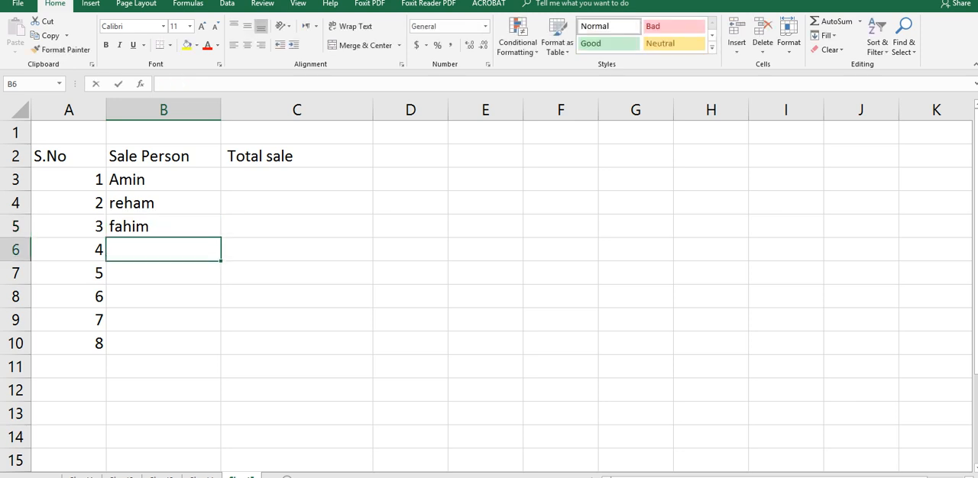
type("s")
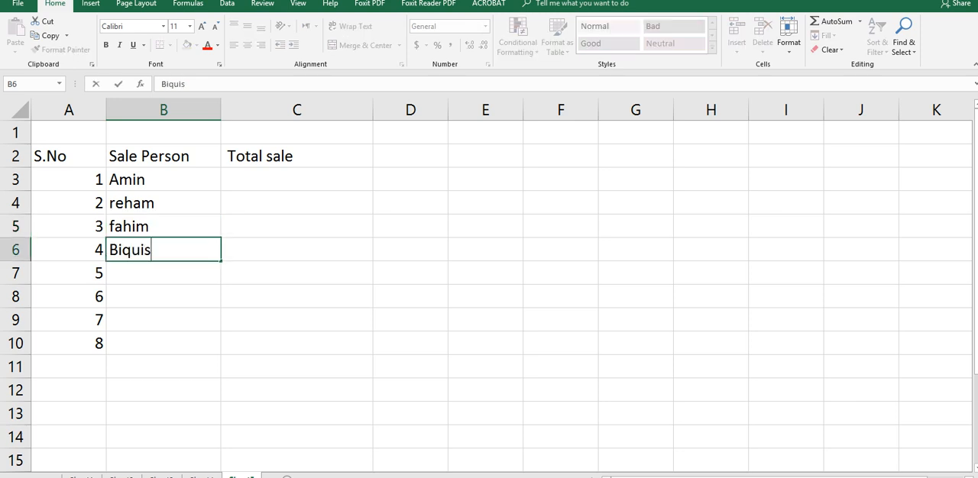
key("Return")
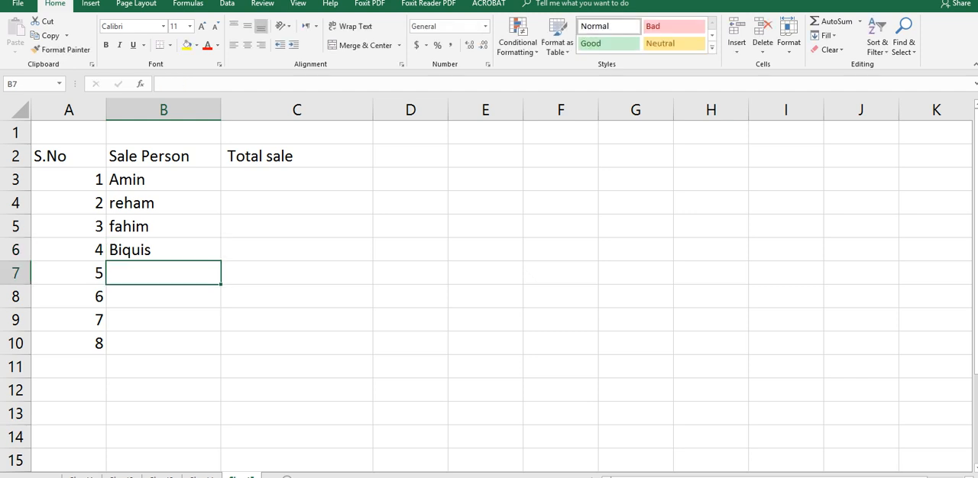
type("Naqeeb")
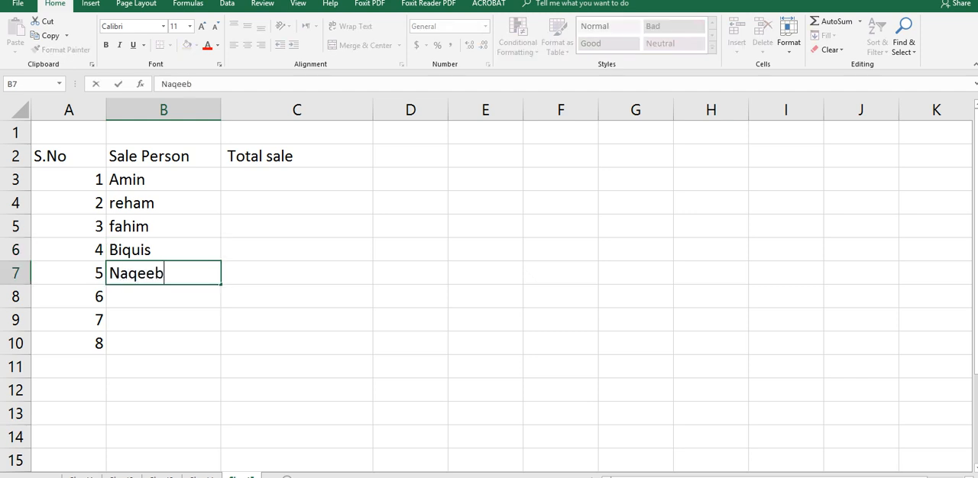
key("Return")
type("M")
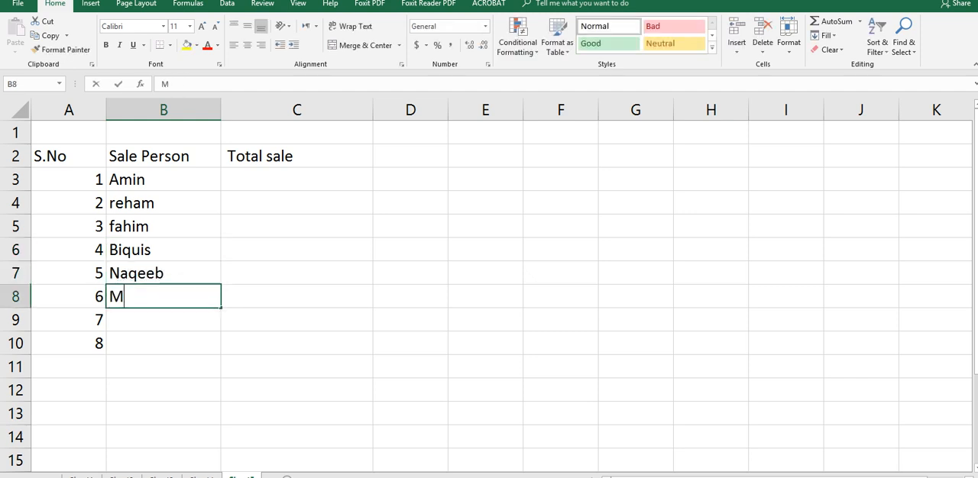
type("ujeeb")
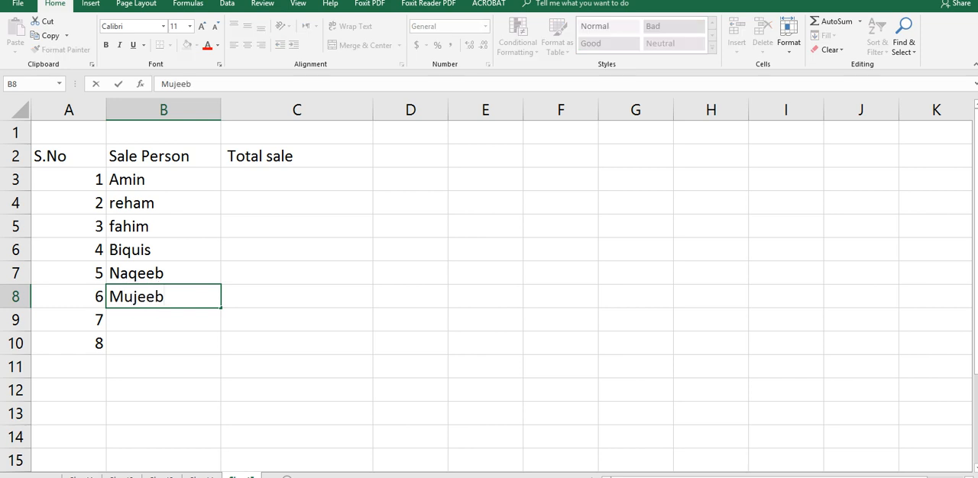
key("Return")
type("she")
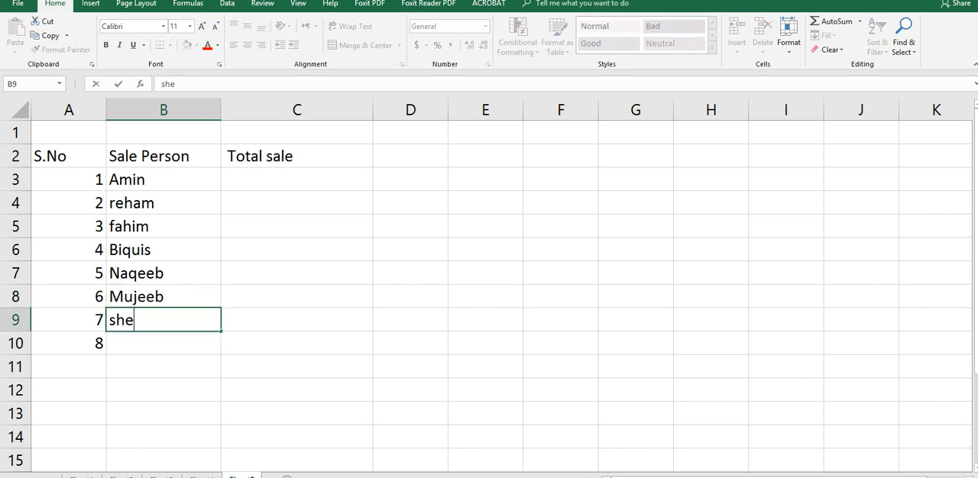
type("hryar")
key("Right")
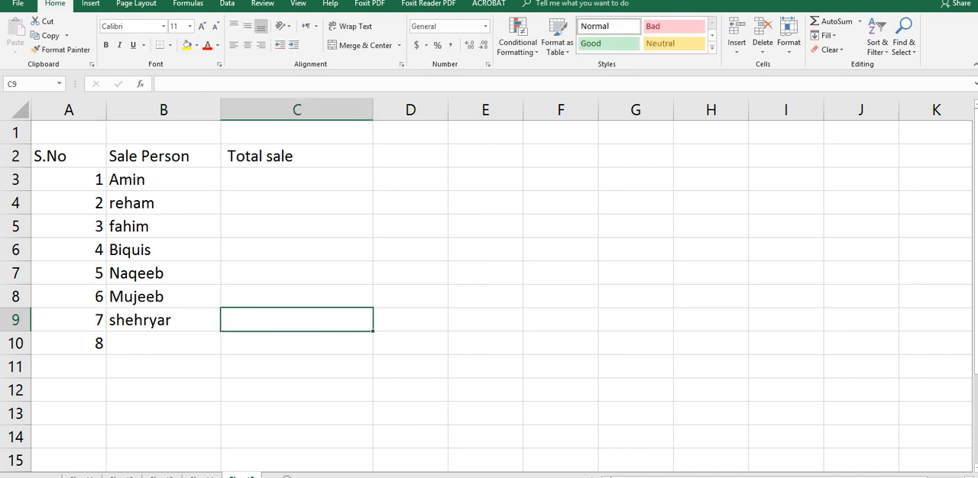
Step: Enter the total sales 435600, 3445, 3244 and 2344 in cells C3 to C6
key("Up")
key("Up")
key("Up")
key("Up")
key("Up")
key("Up")
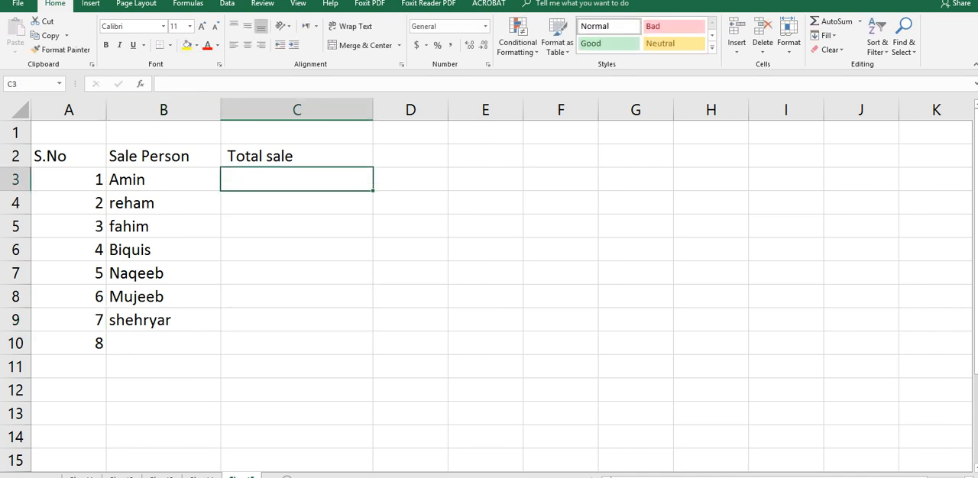
type("43")
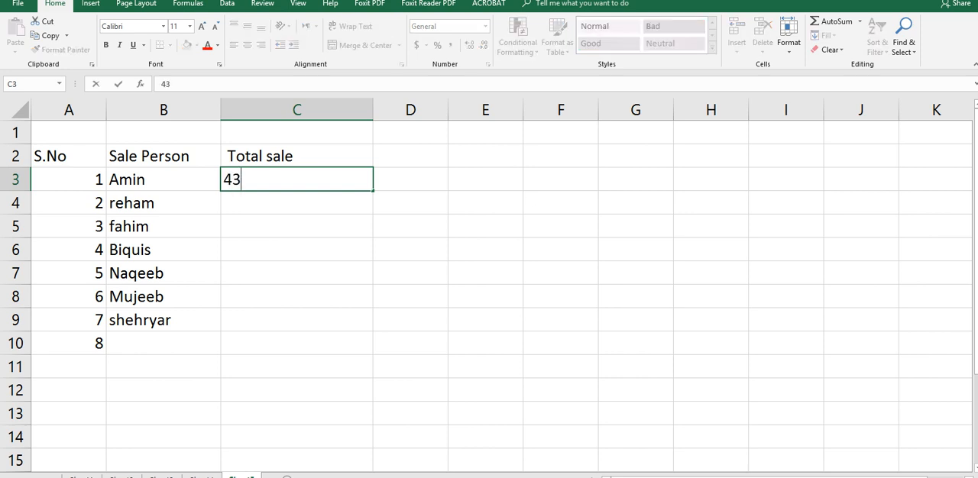
type("5600")
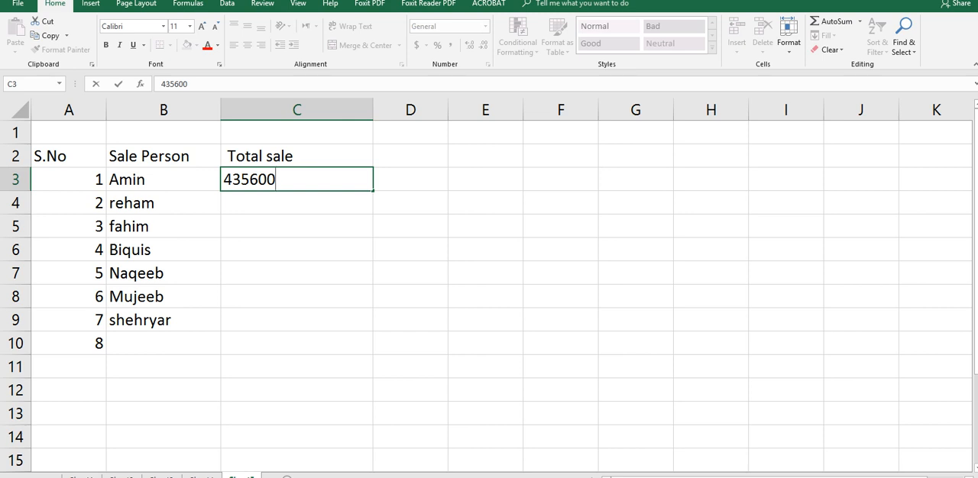
key("Return")
type("3445")
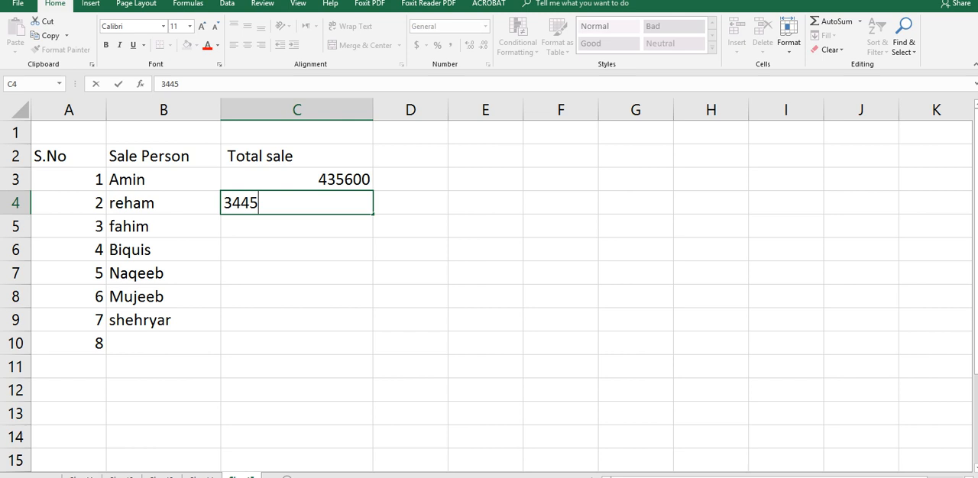
key("Return")
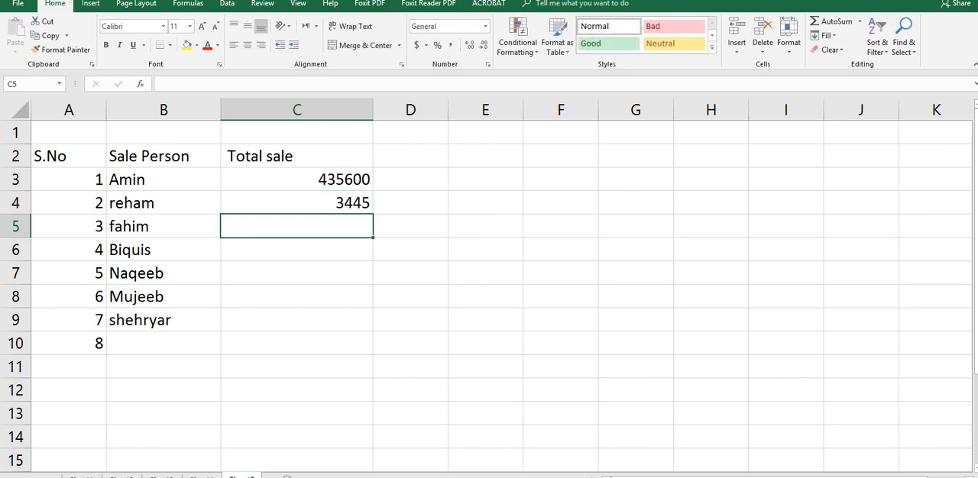
type("3244")
key("Return")
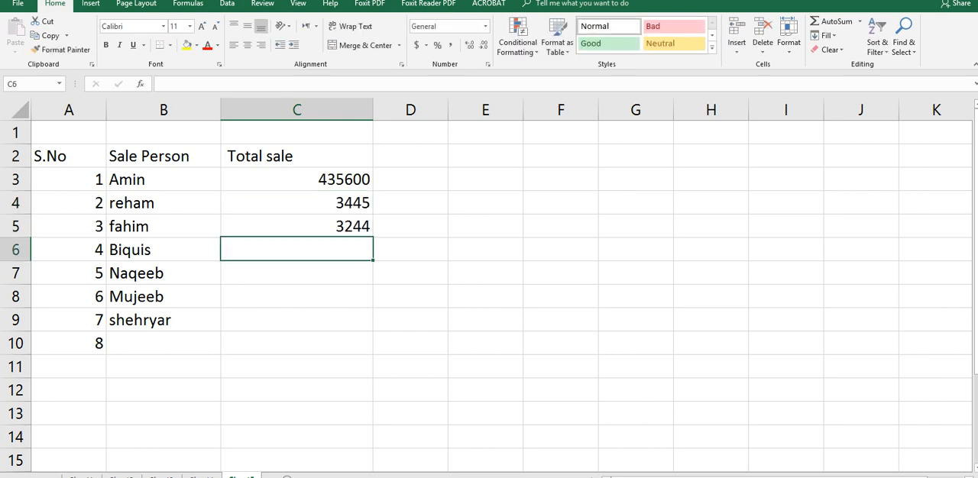
type("2344")
key("Return")
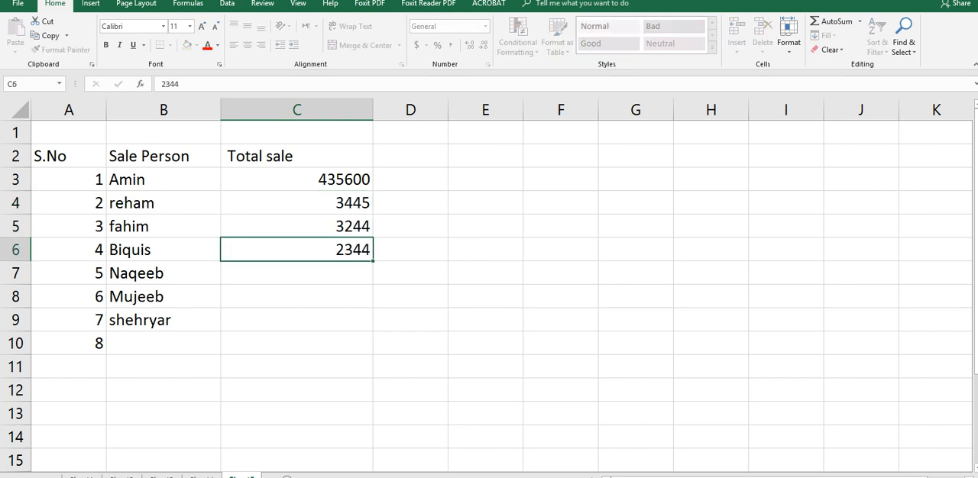
Step: Enter the total sales 566, 433 and 5664 for the next three sales persons in cells C7 to C9
type("566")
key("Return")
type("433")
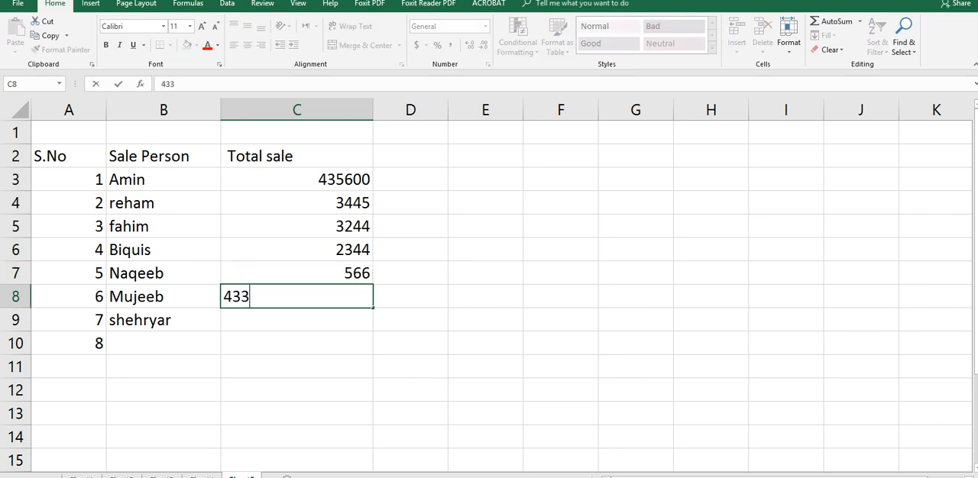
key("Return")
type("566")
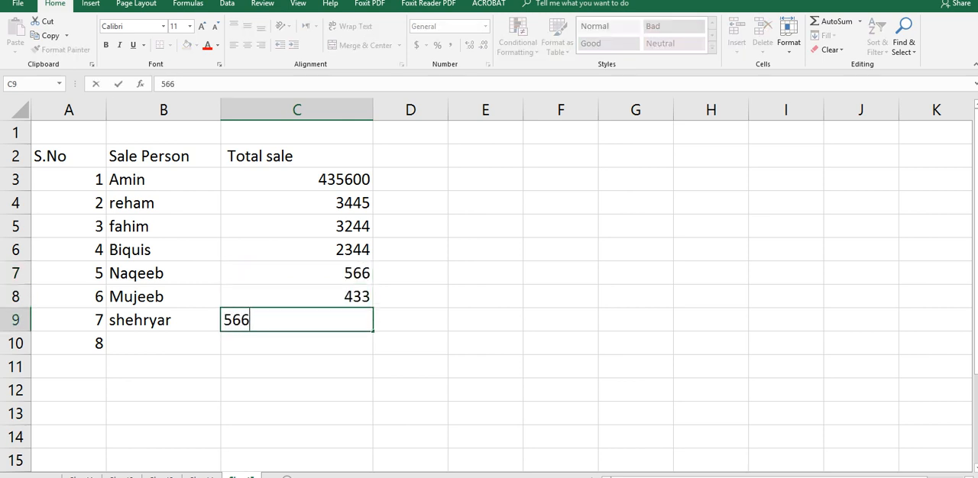
type("4")
key("Return")
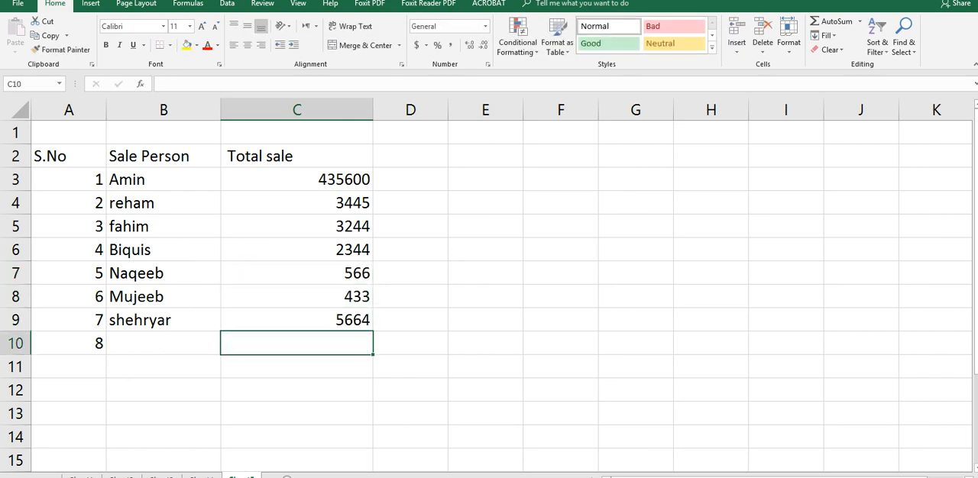
Step: Fill in row 10 with the eighth sales person's first name in B10 and total sale 348934 in C10
key("Left")
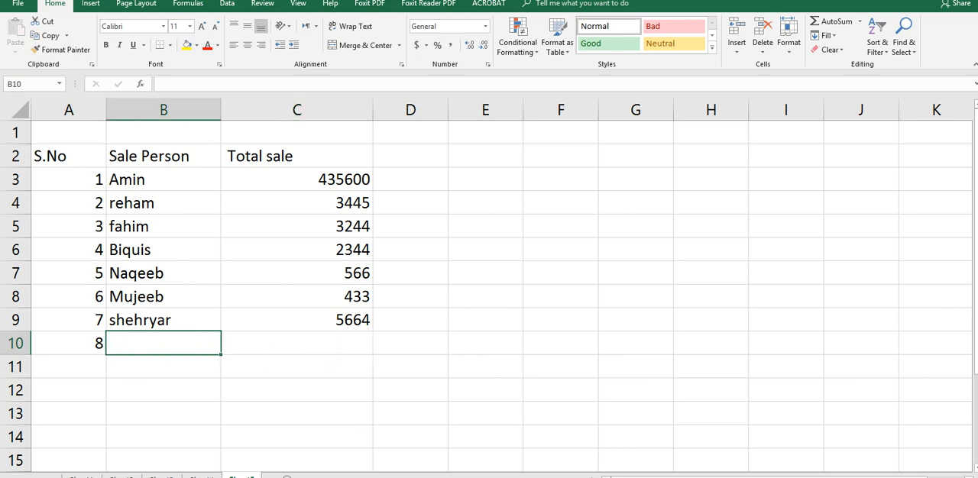
type("ajab")
key("Tab")
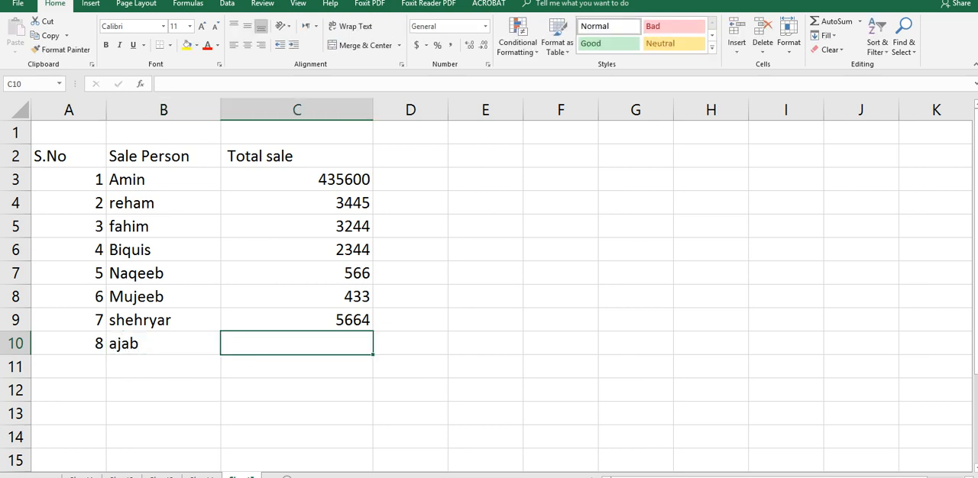
type("348934")
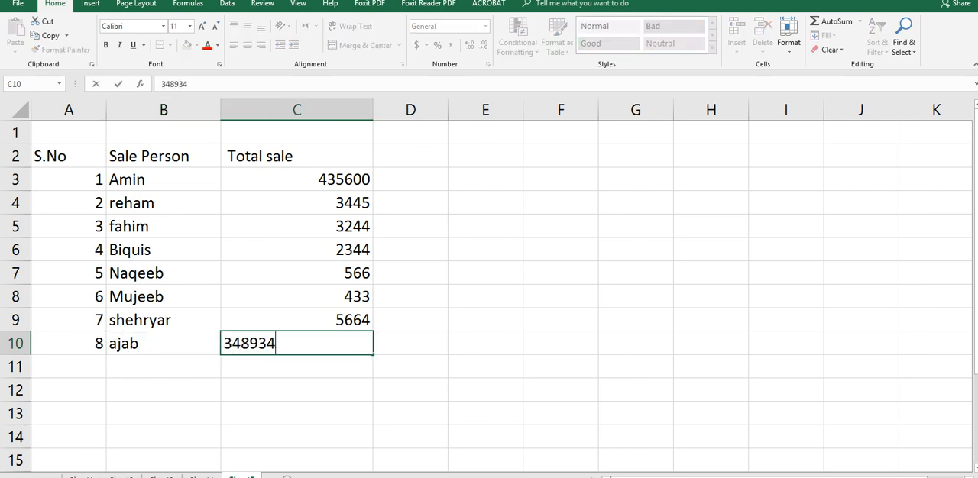
key("Return")
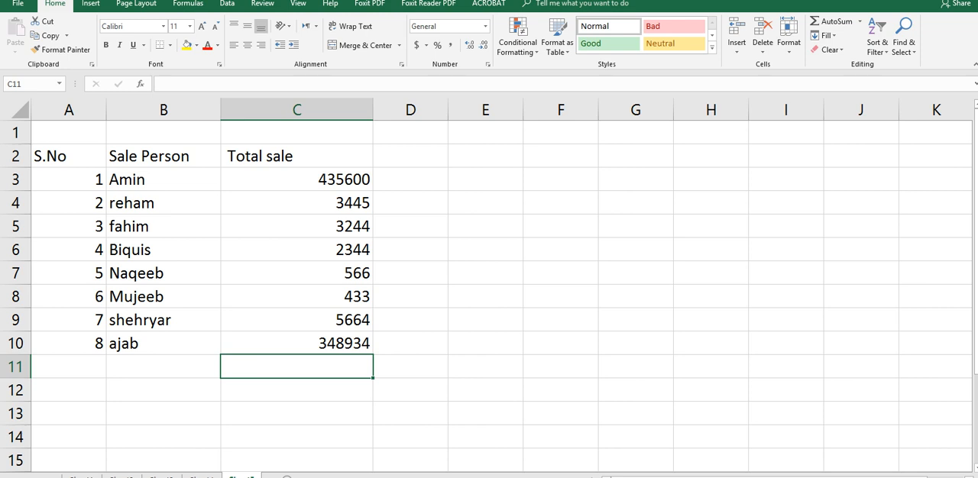
Step: Add the label Count in cell B11 and the formula =COUNT(C3:C10) in C11
key("Left")
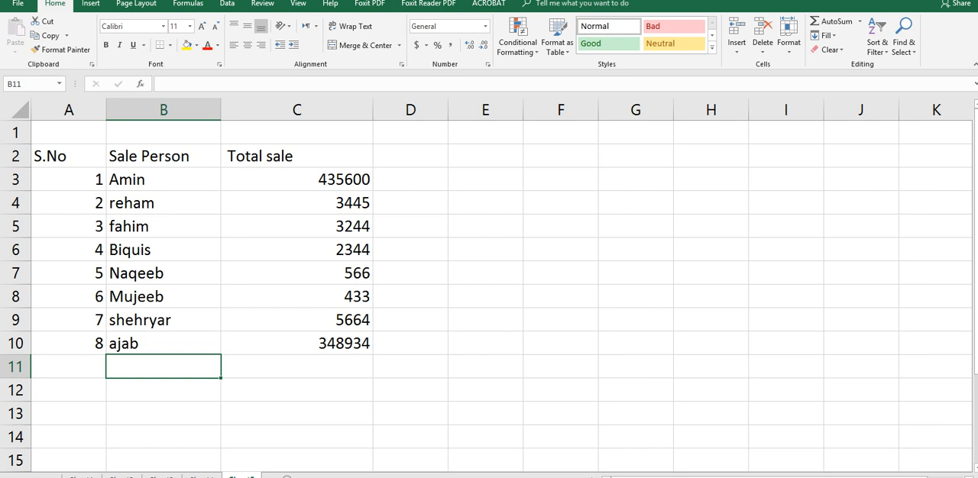
type("Count")
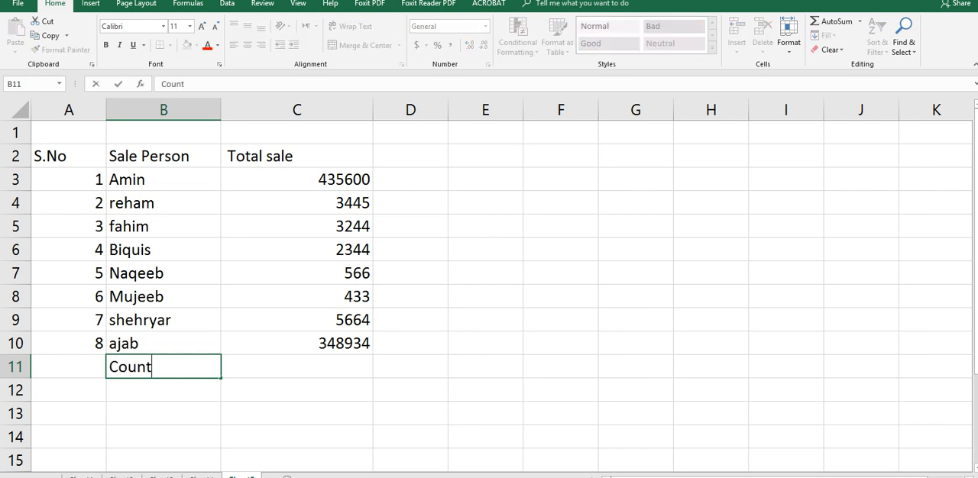
key("Tab")
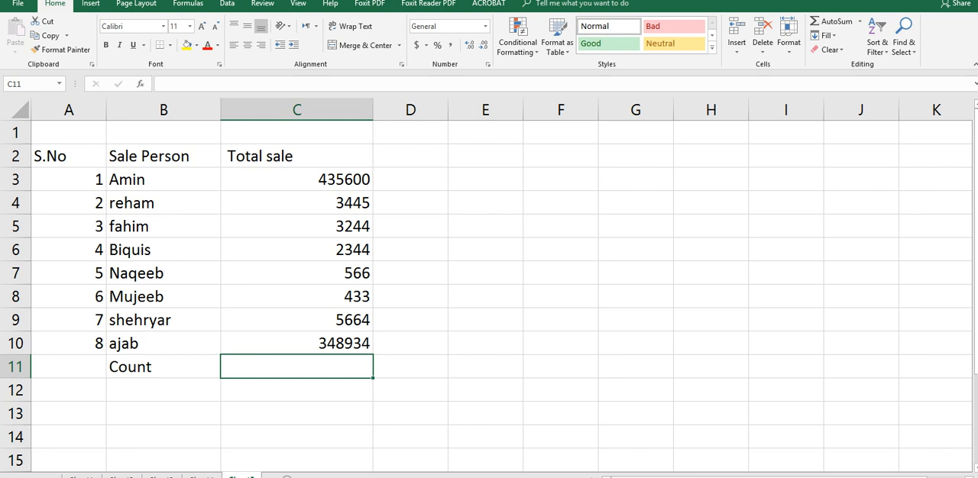
type("=coun")
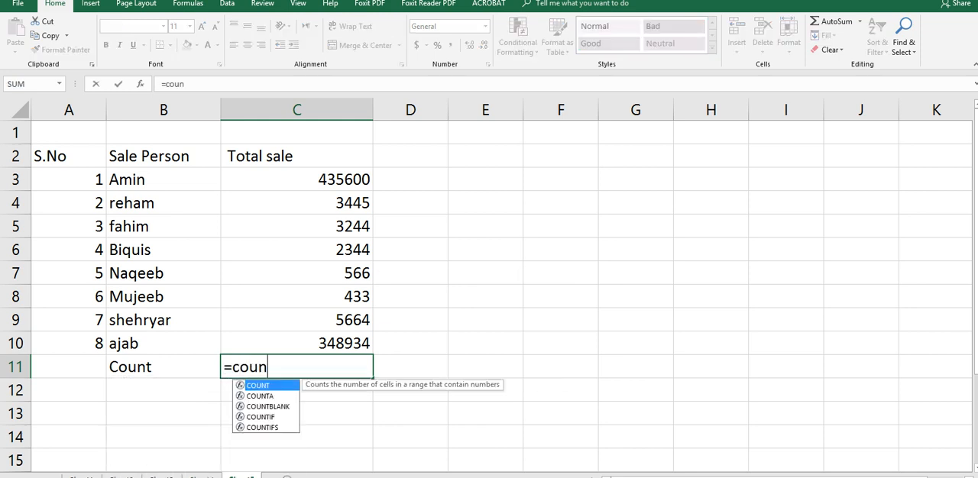
type("t(")
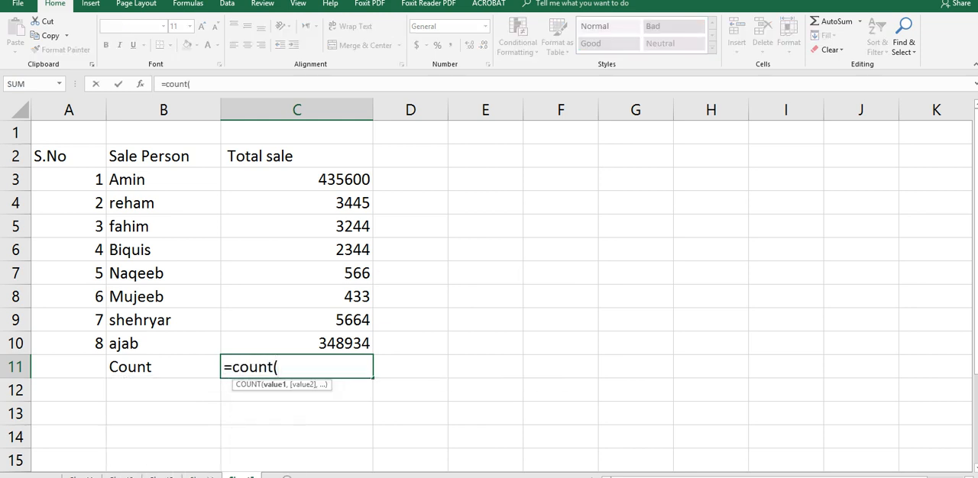
left_click(297, 180)
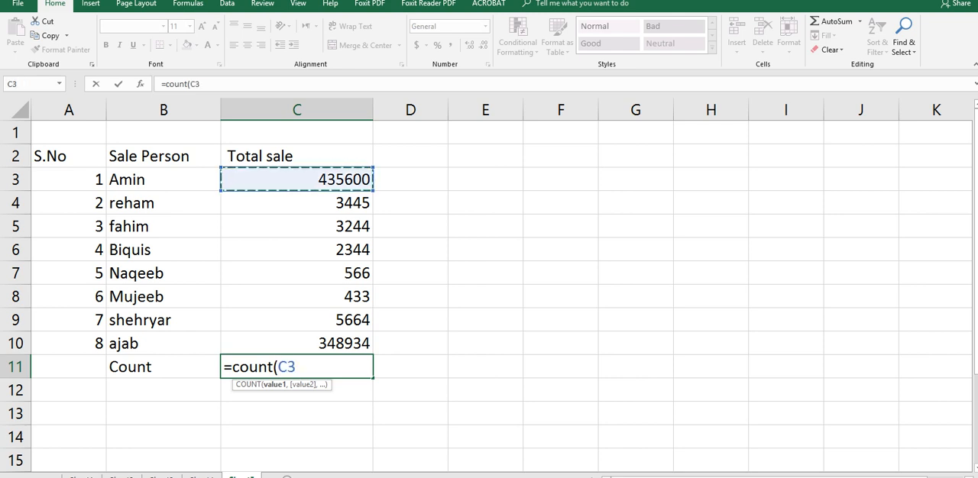
type(":")
left_click(296, 344)
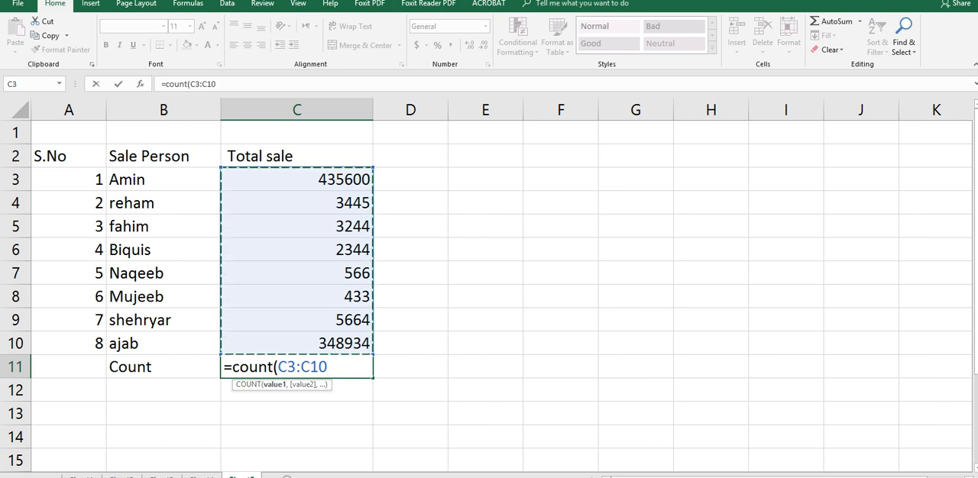
type(")")
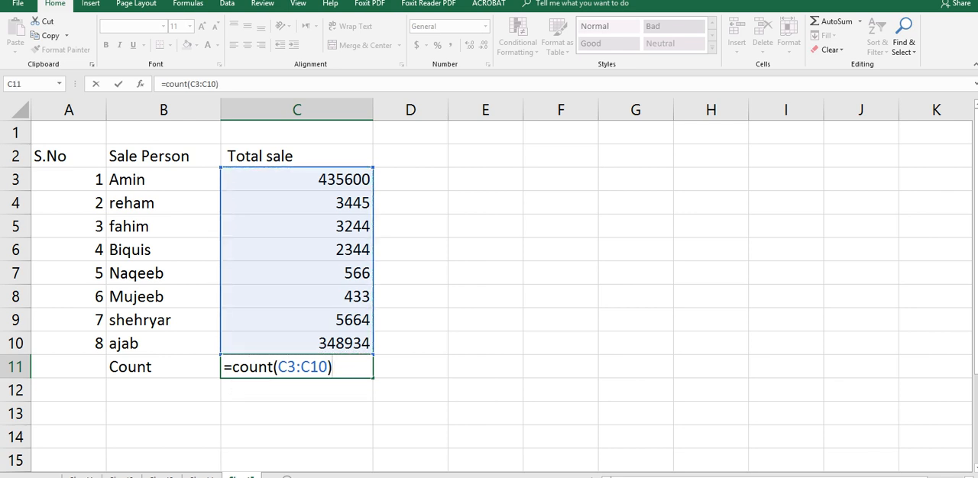
key("Return")
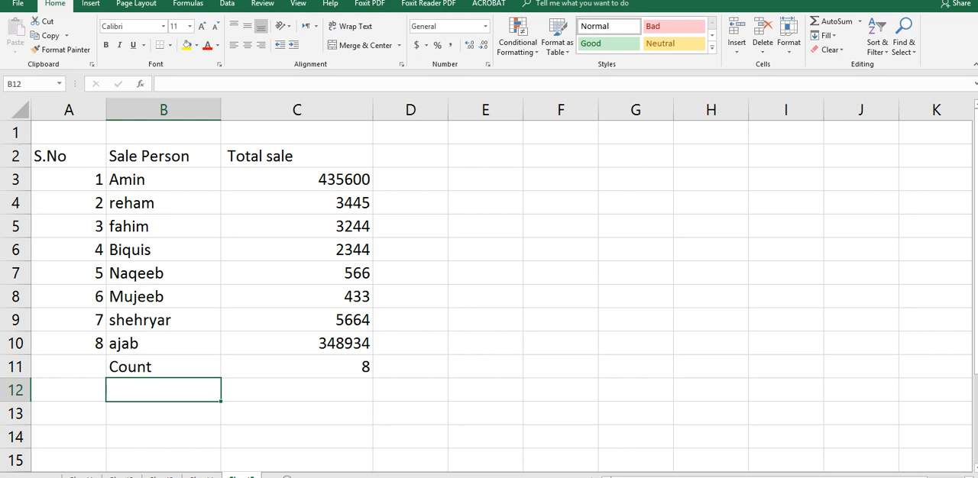
Step: Re-enter the formula =COUNT(C3:C10) in cell C11 over the existing one
left_click(297, 367)
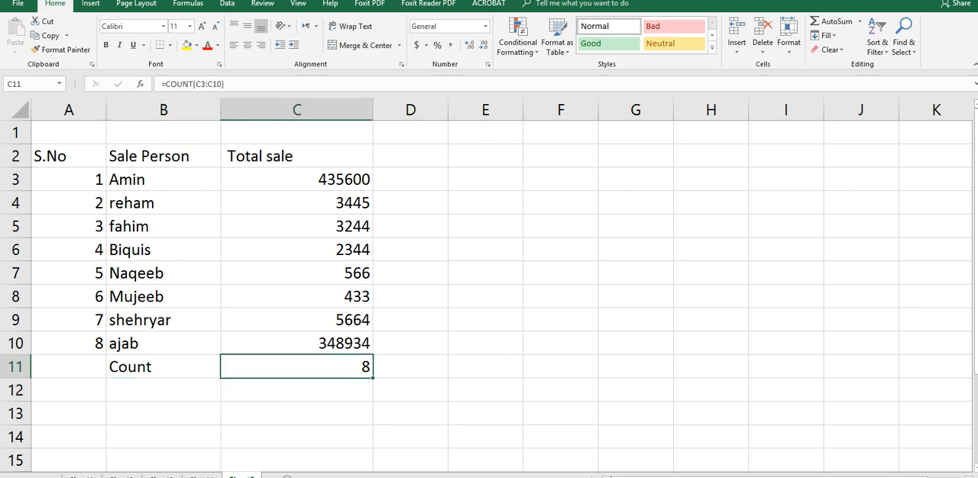
type("=co")
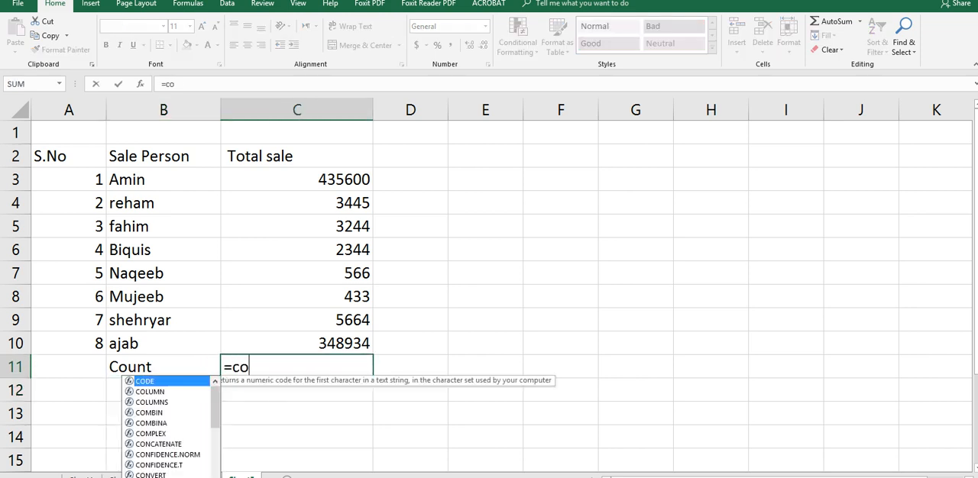
type("unt")
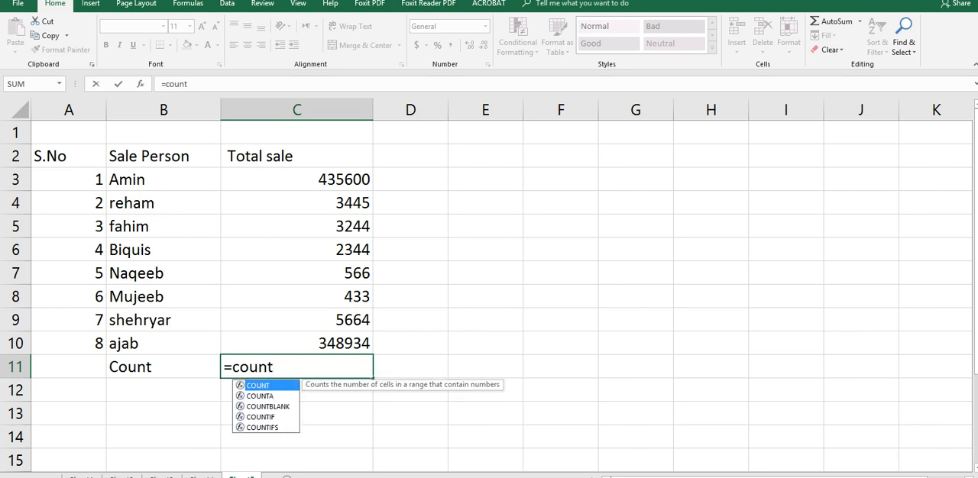
type("(")
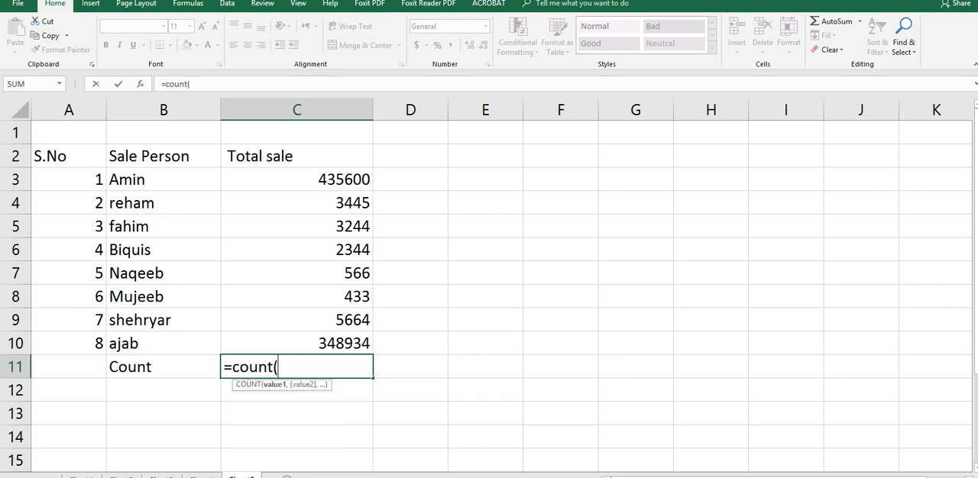
left_click(296, 180)
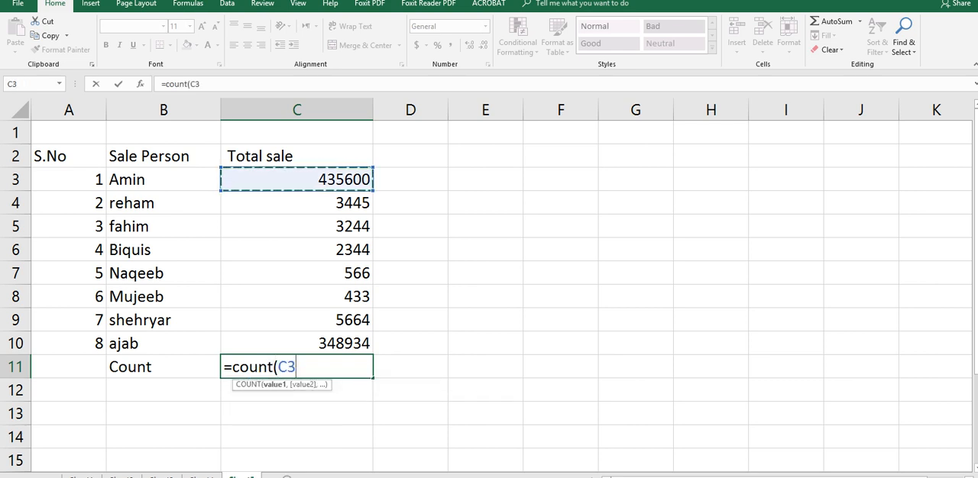
type(":")
key("shift+Down")
key("shift+Down")
key("shift+Down")
key("shift+Down")
key("shift+Down")
key("shift+Down")
key("shift+Down")
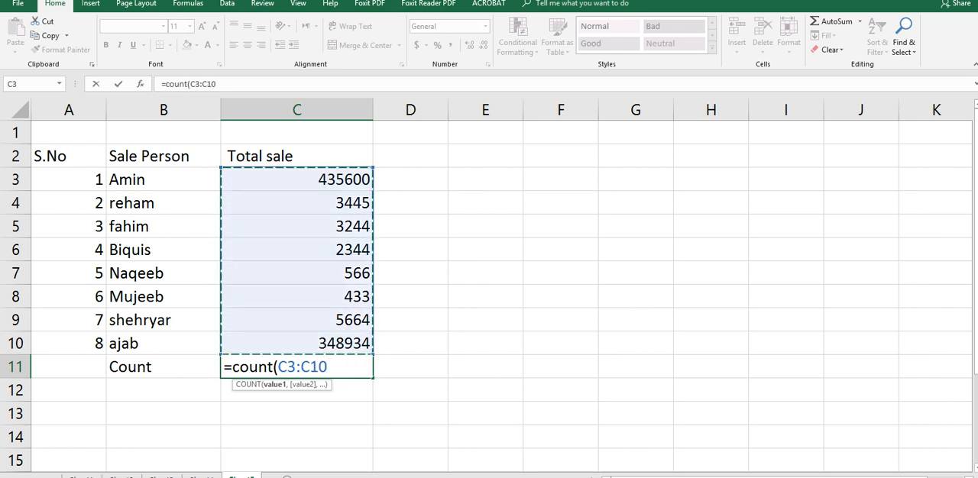
type(")")
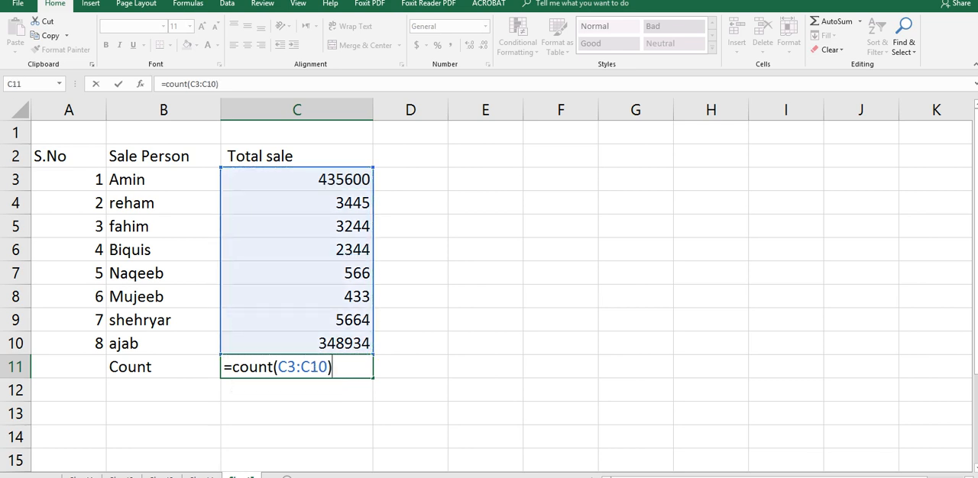
key("Return")
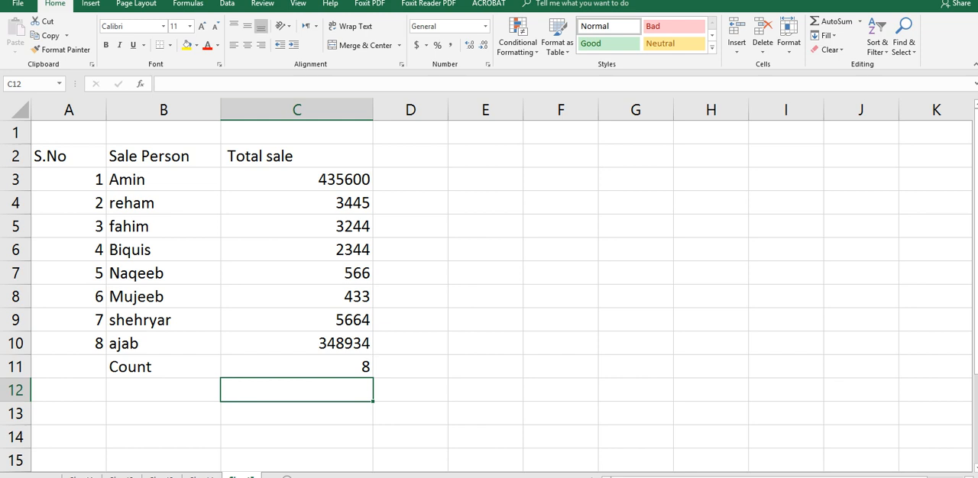
Step: Apply All Borders to the whole sales table, A2:C11
left_click_drag(69, 156, 305, 367)
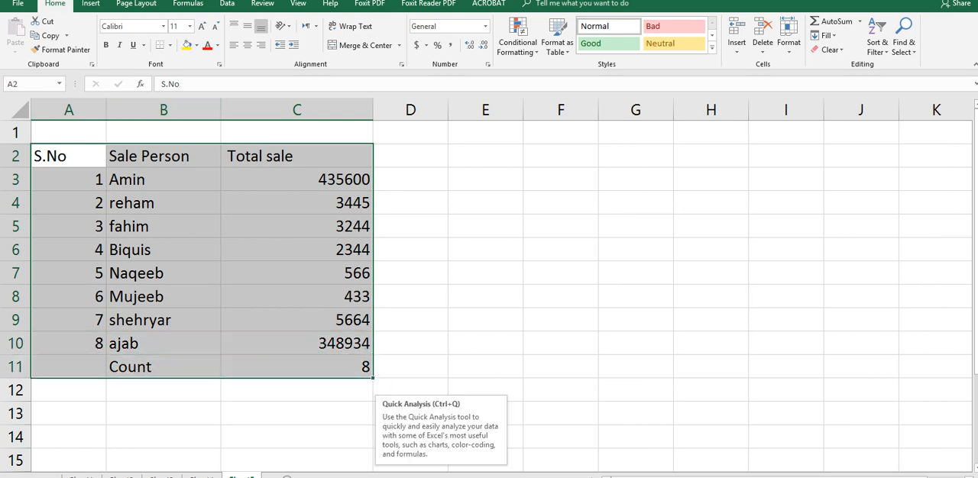
left_click(169, 45)
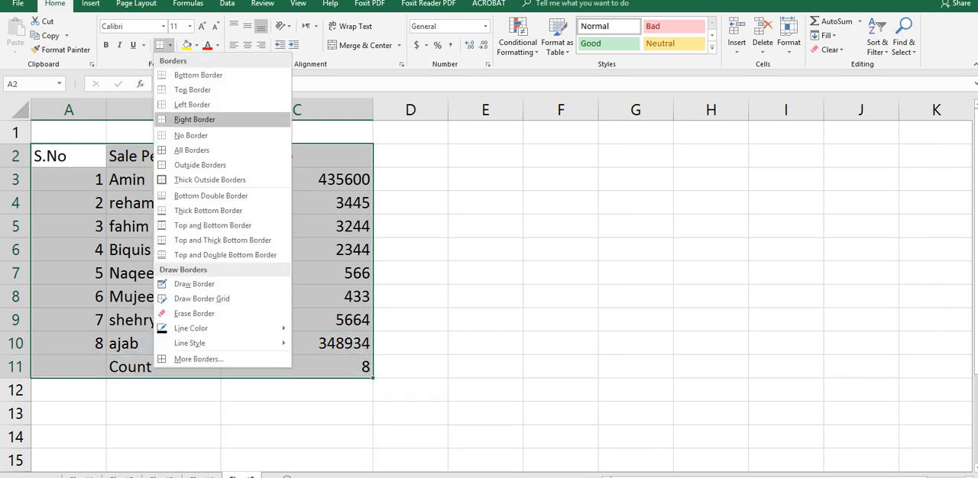
left_click(191, 150)
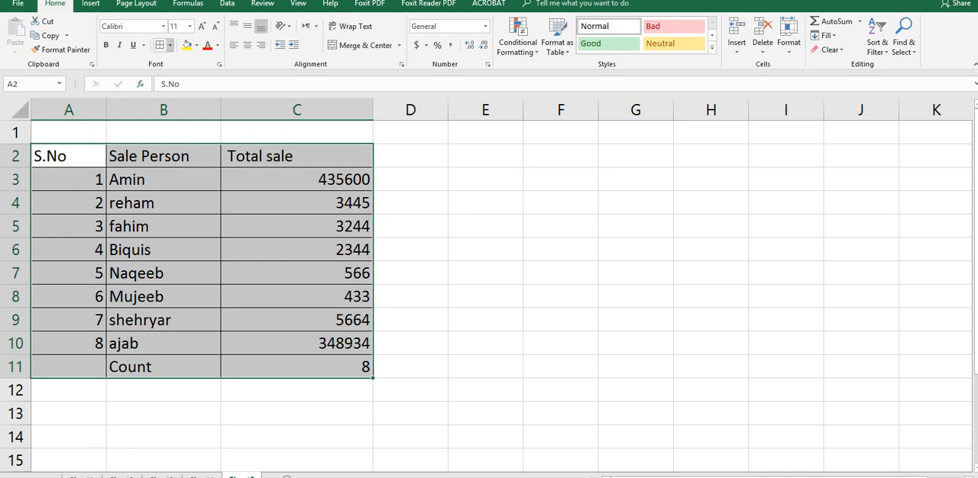
Step: Apply Thick Outside Borders to the sales table A2:C11 and center the headers in A2:C2
left_click(170, 45)
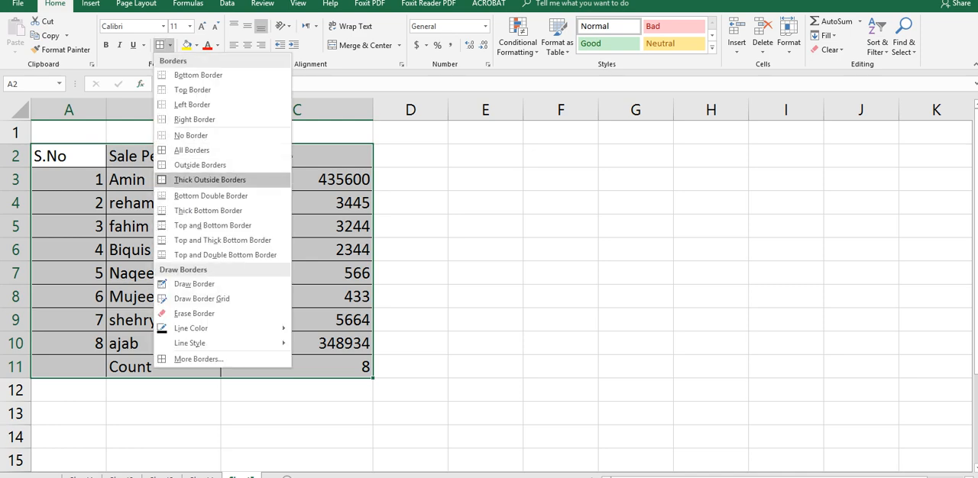
left_click(210, 180)
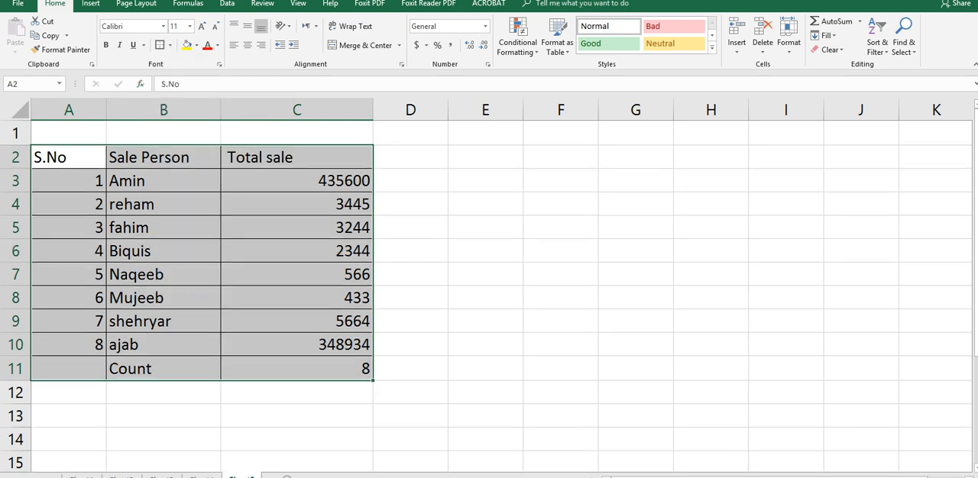
left_click_drag(68, 157, 297, 157)
left_click(247, 45)
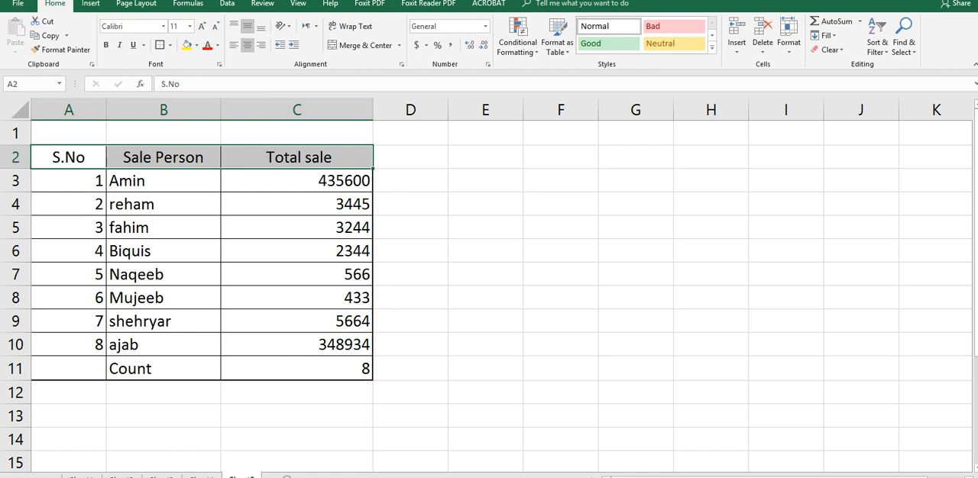
Step: Make header row 2 slightly taller and underline the headers in A2:C2
left_click_drag(15, 169, 15, 177)
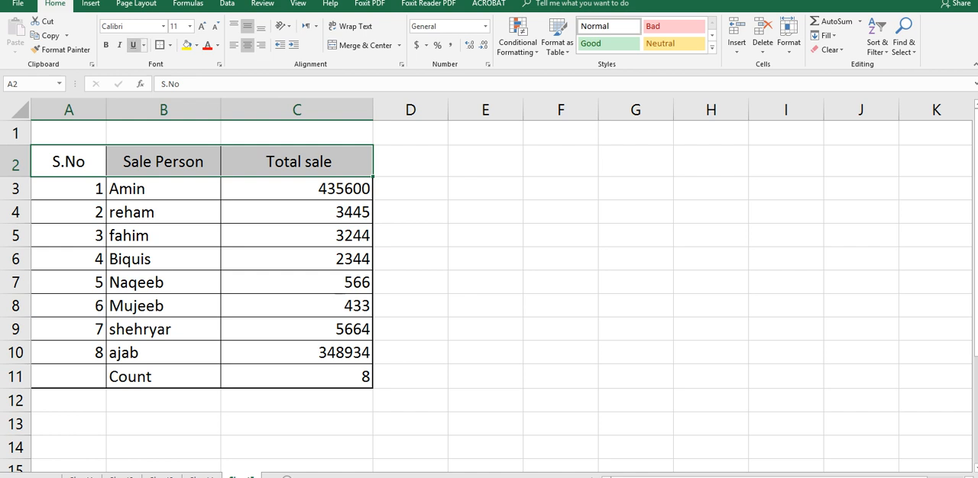
key("ctrl+u")
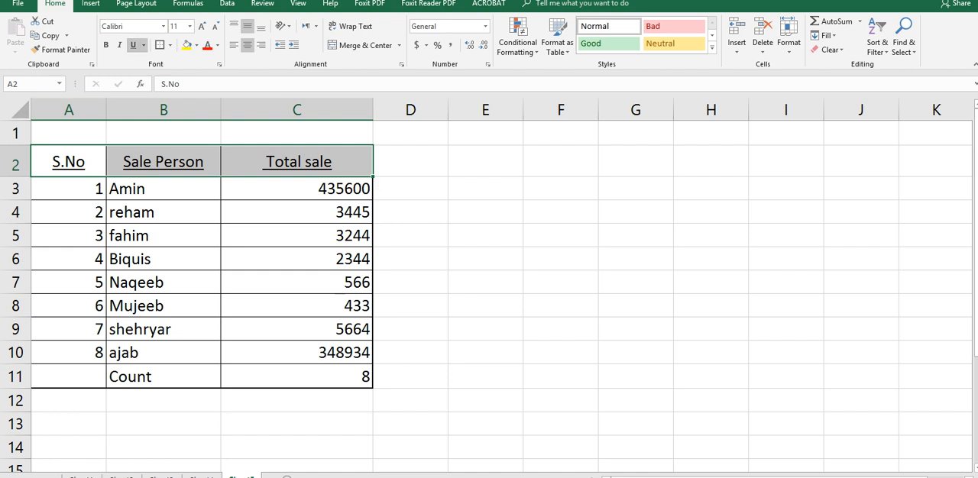
left_click(561, 212)
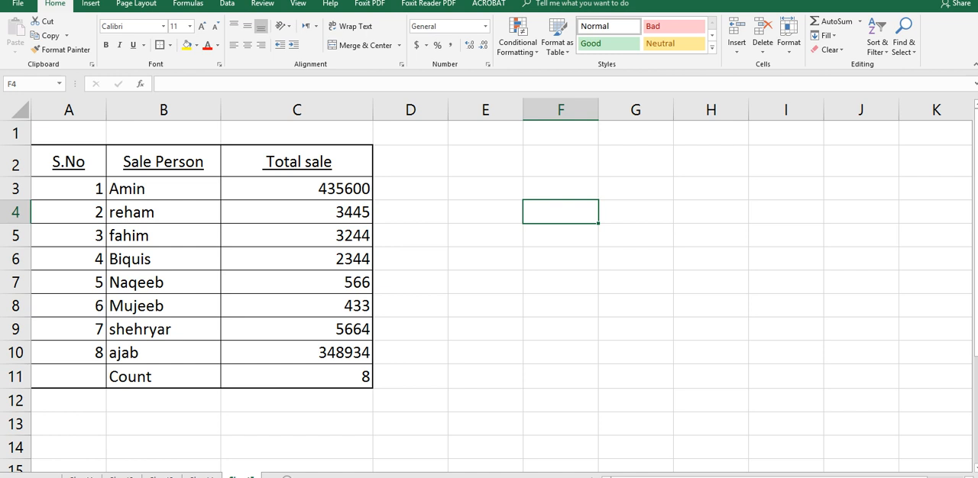
Step: Merge and center cells A1:C1 above the sales table
left_click(164, 133)
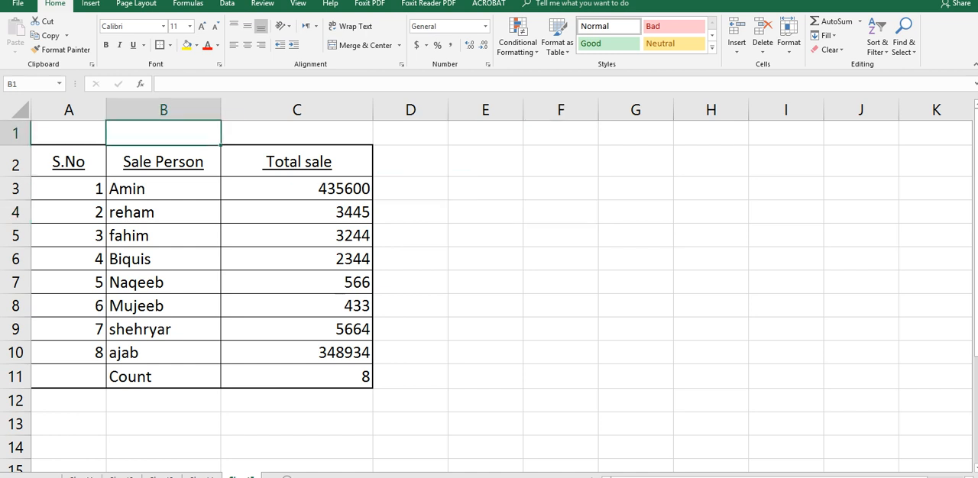
key("shift+Right")
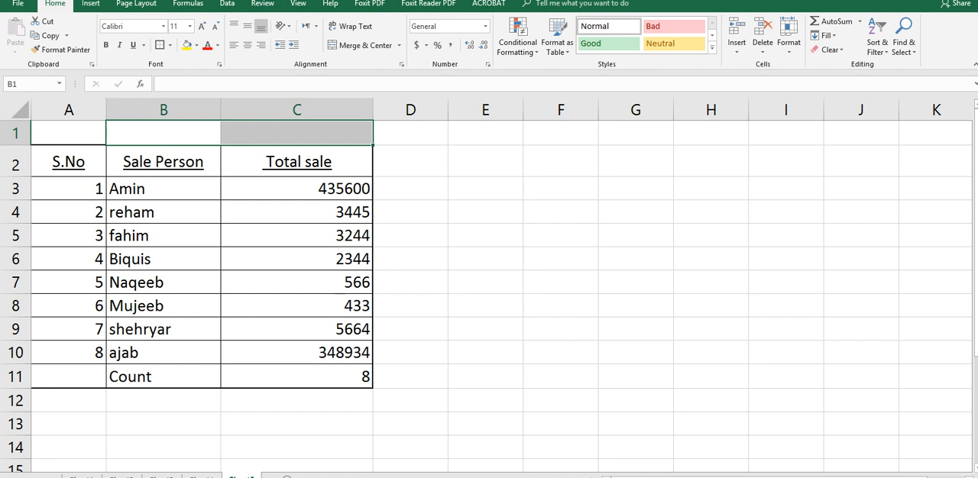
left_click_drag(69, 133, 297, 133)
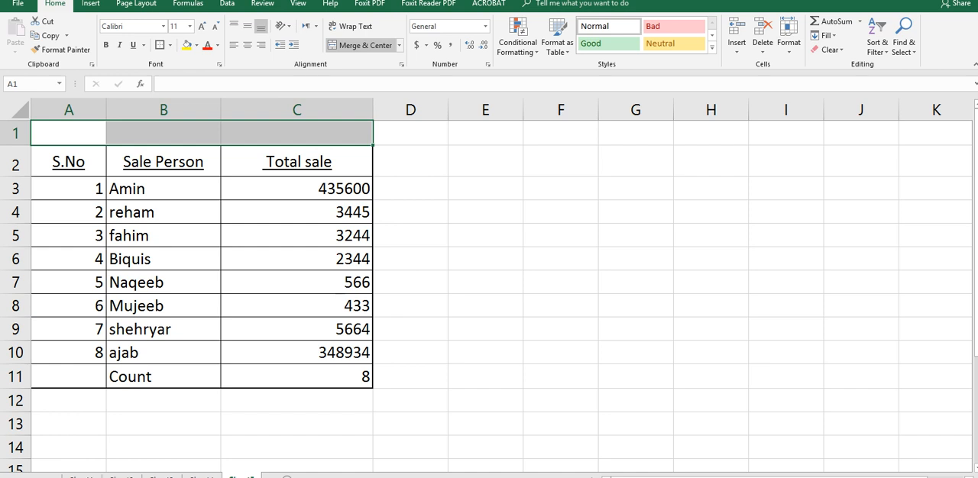
left_click(361, 46)
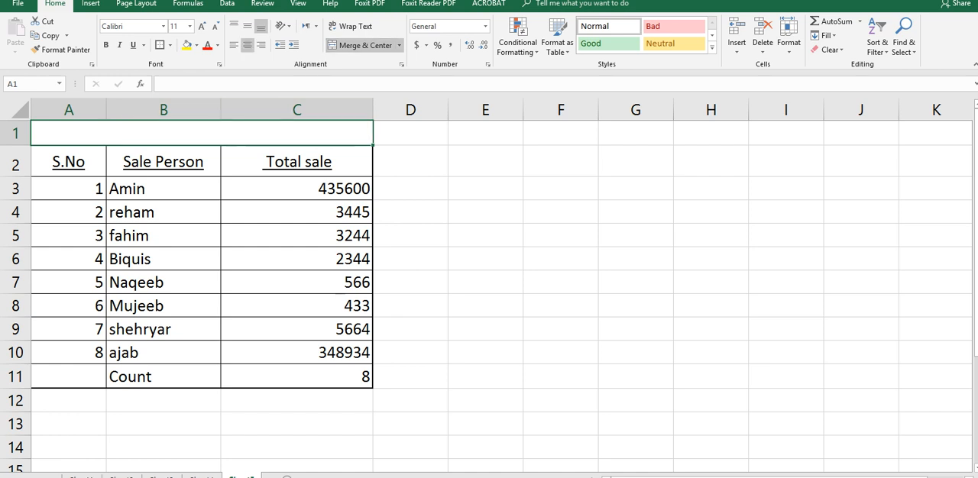
Step: Enter the title Count formula in excel in the merged cell A1
type("C")
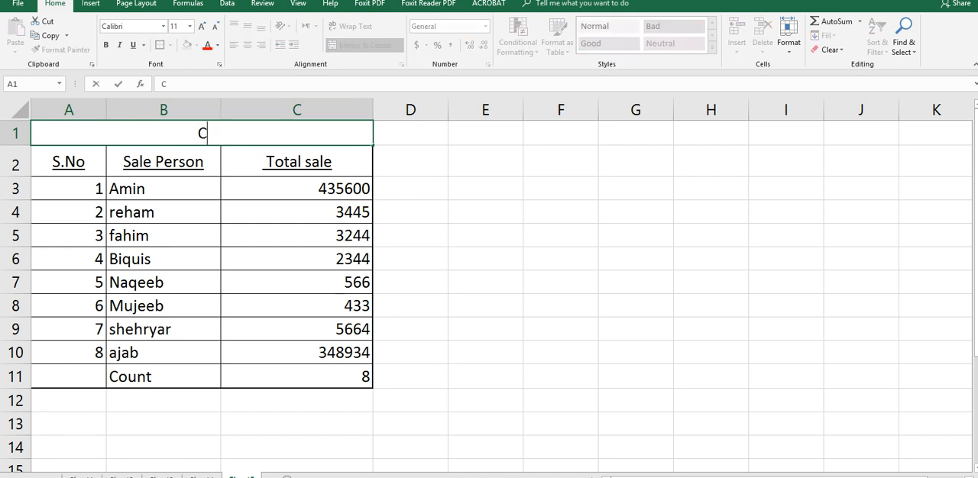
type("ount")
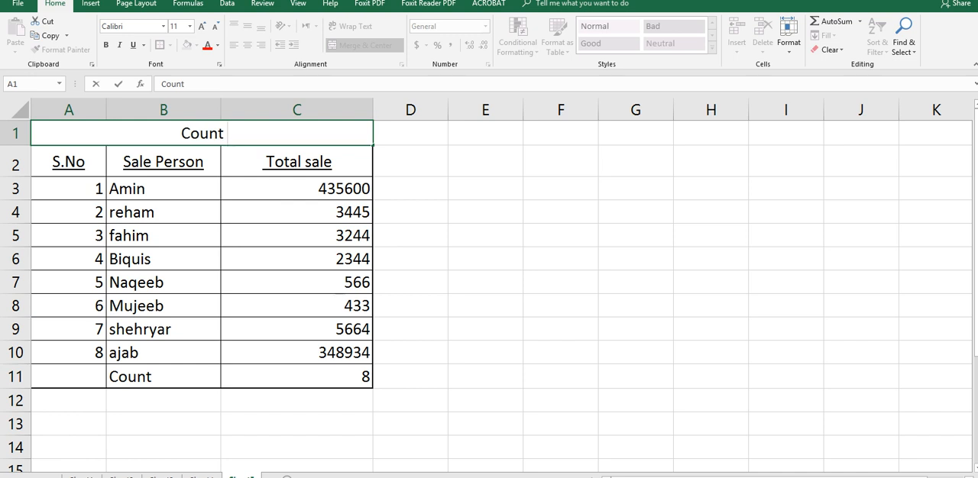
type(" formula")
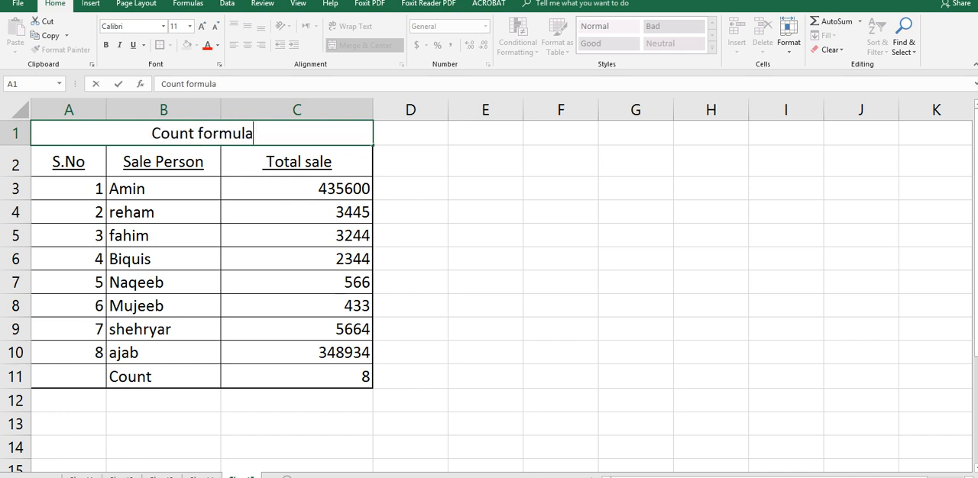
type(" in e")
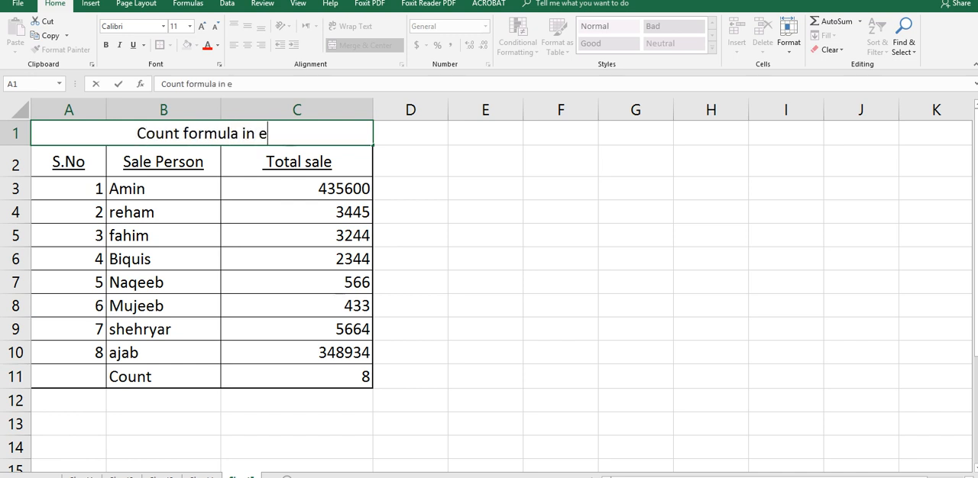
type("xcel")
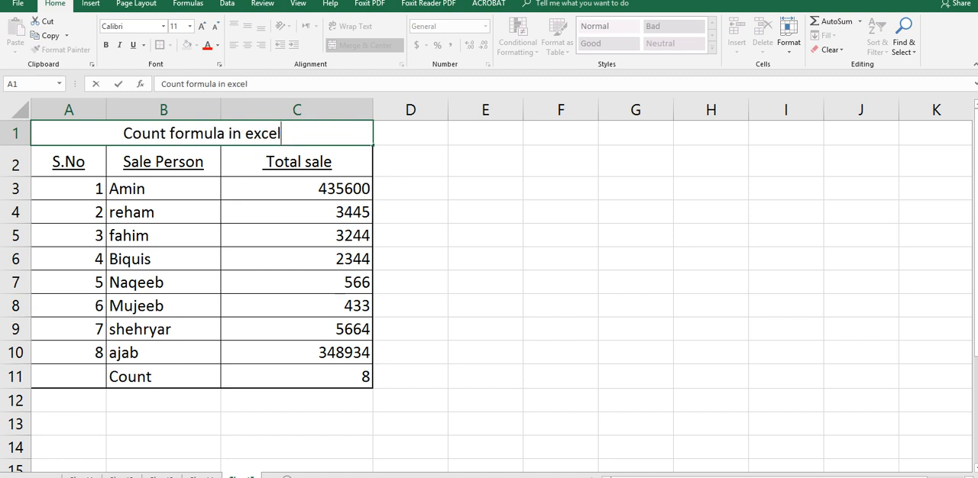
key("alt+Tab")
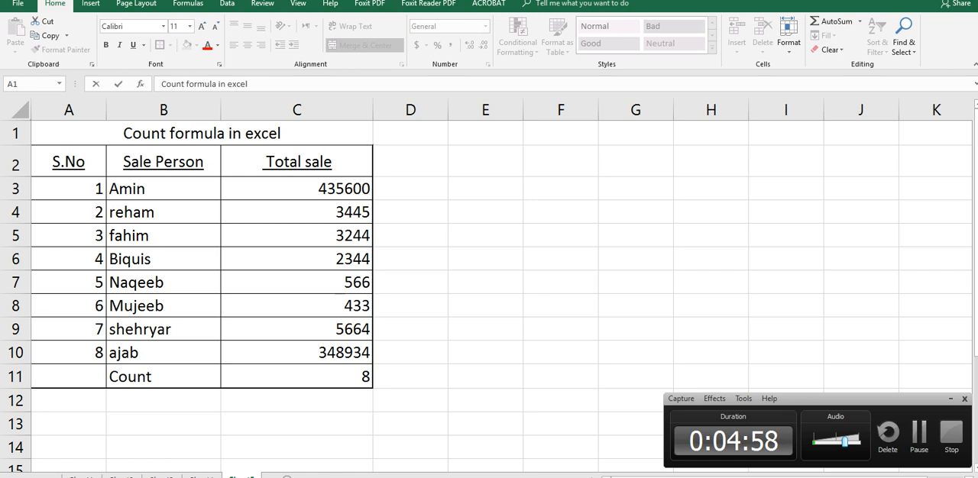
left_click(919, 435)
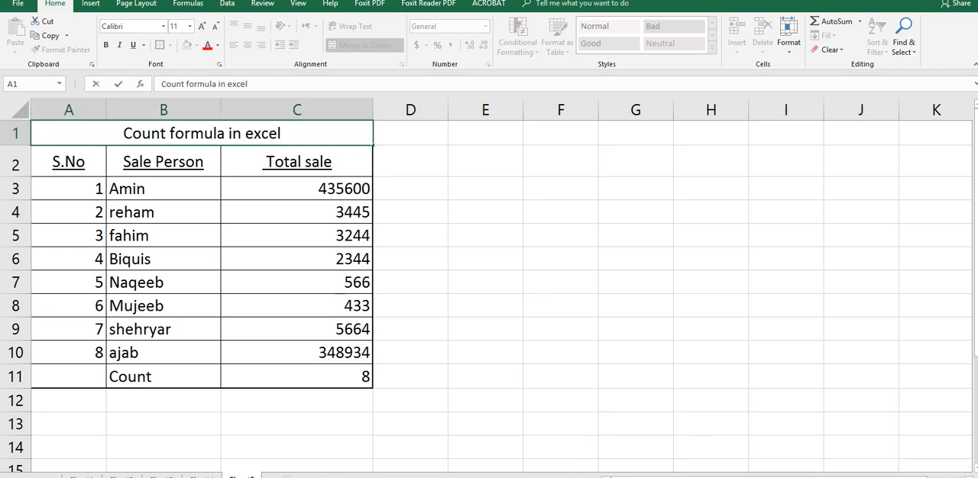
Step: Fill the header cells A2:C2 with a medium blue theme color
left_click(711, 189)
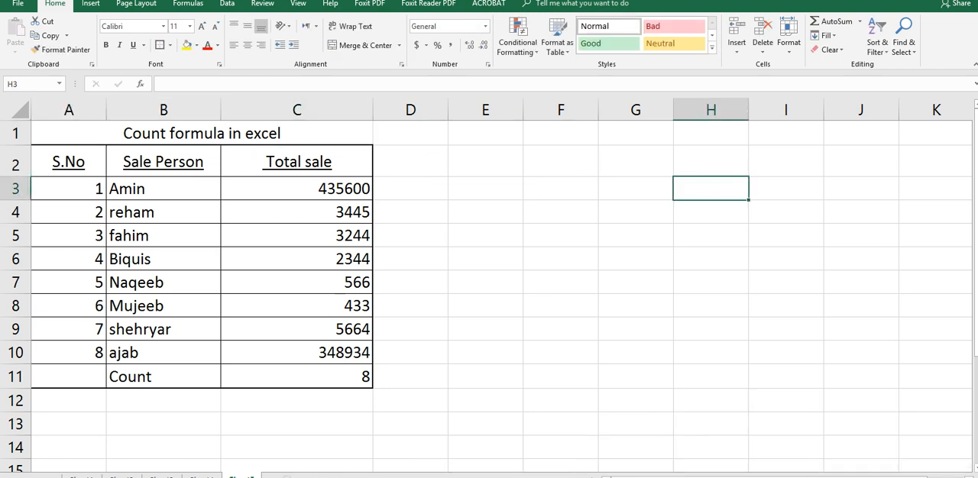
left_click_drag(69, 162, 297, 162)
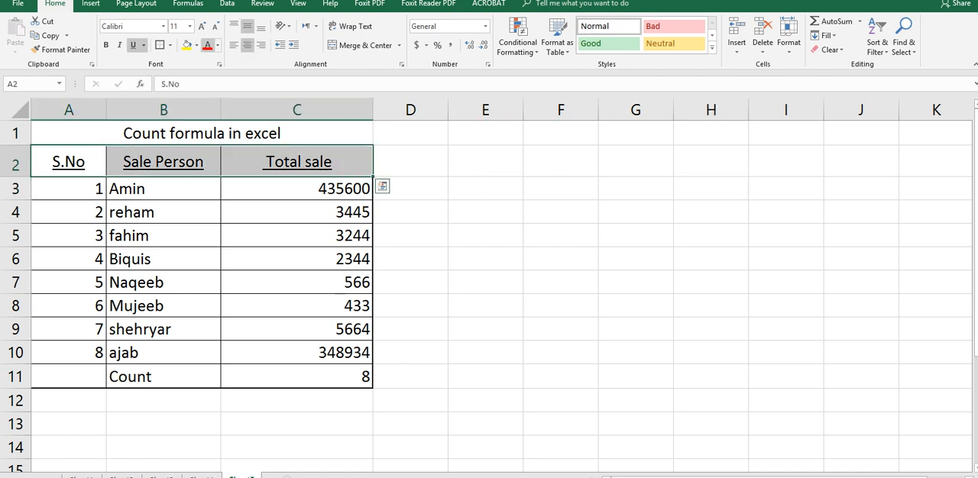
left_click(197, 45)
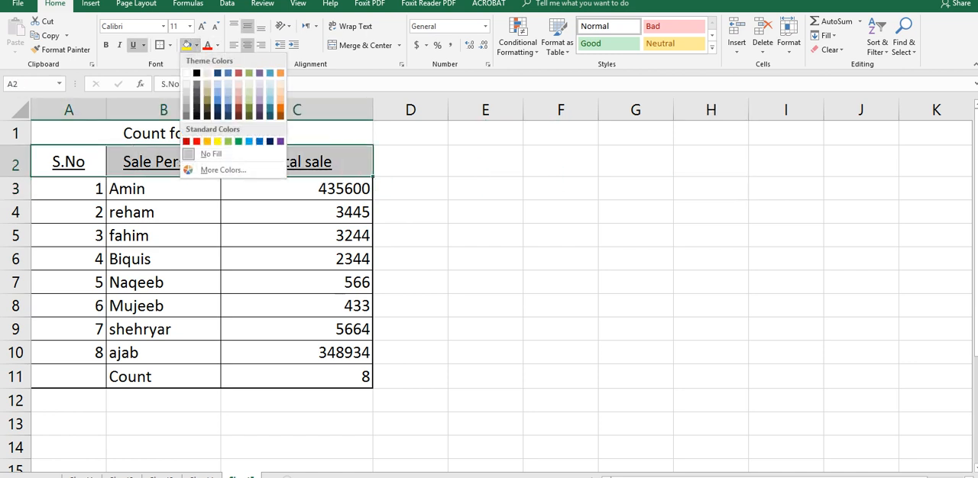
left_click(217, 100)
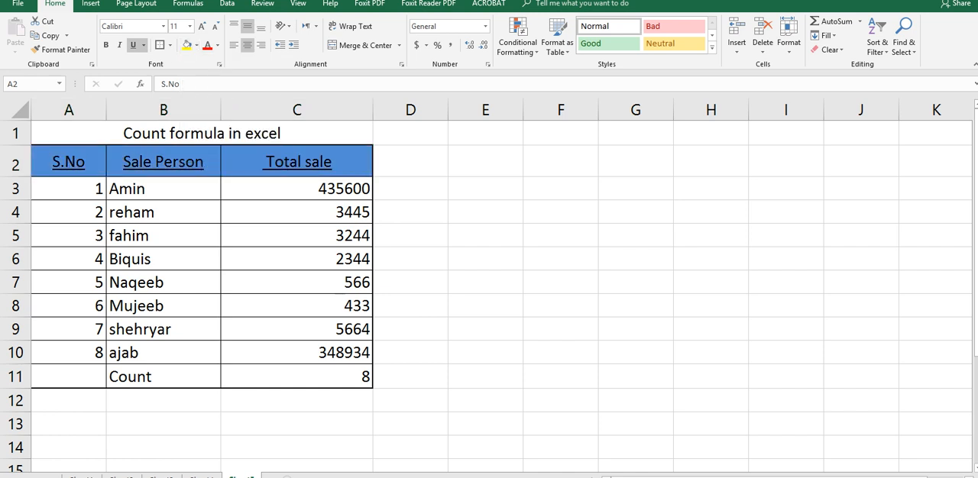
left_click(561, 259)
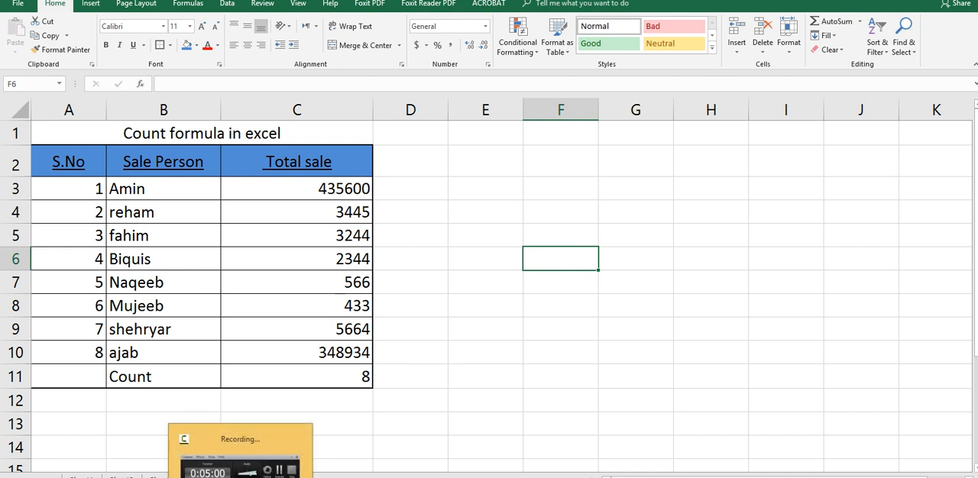
left_click(240, 466)
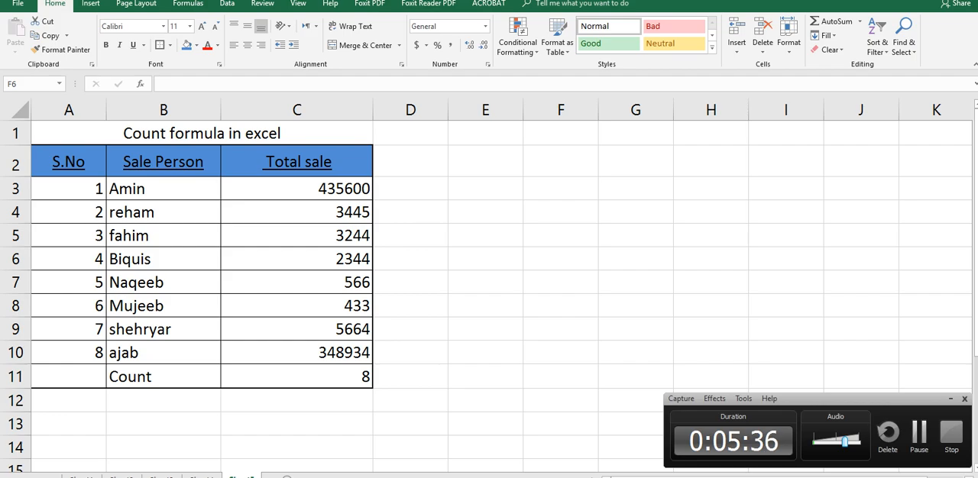